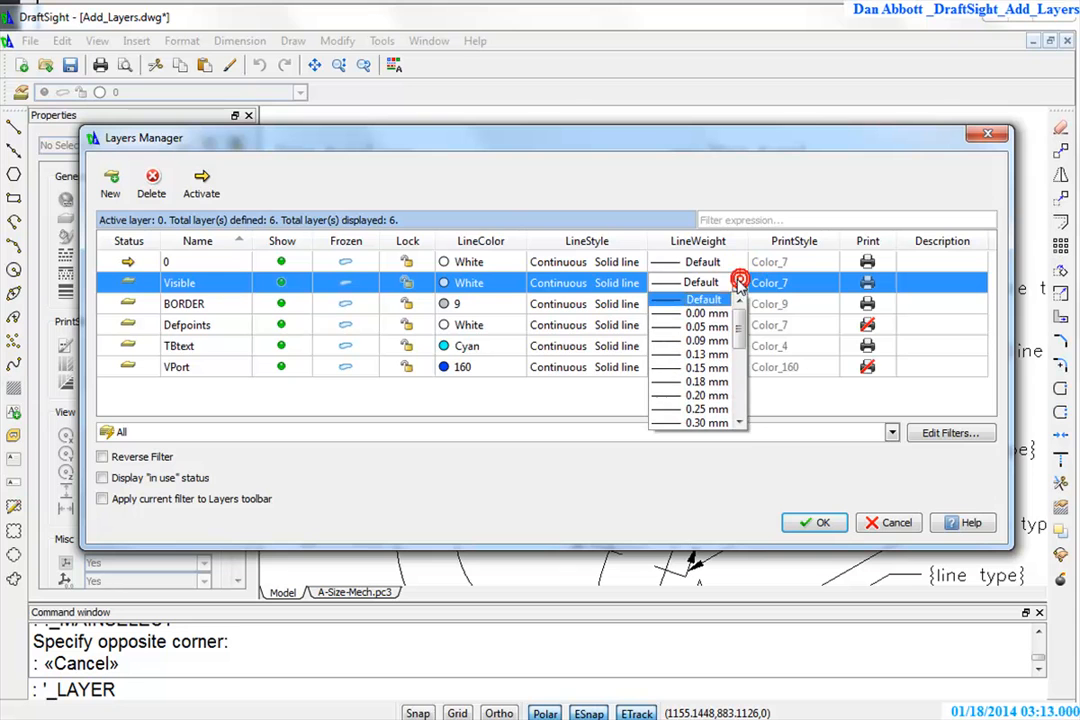
Set the Visible layer's line weight to 0.40 mm and make it the active layer
{"action": "scroll", "coordinate": [740, 340], "scroll_direction": "down", "scroll_amount": 1}
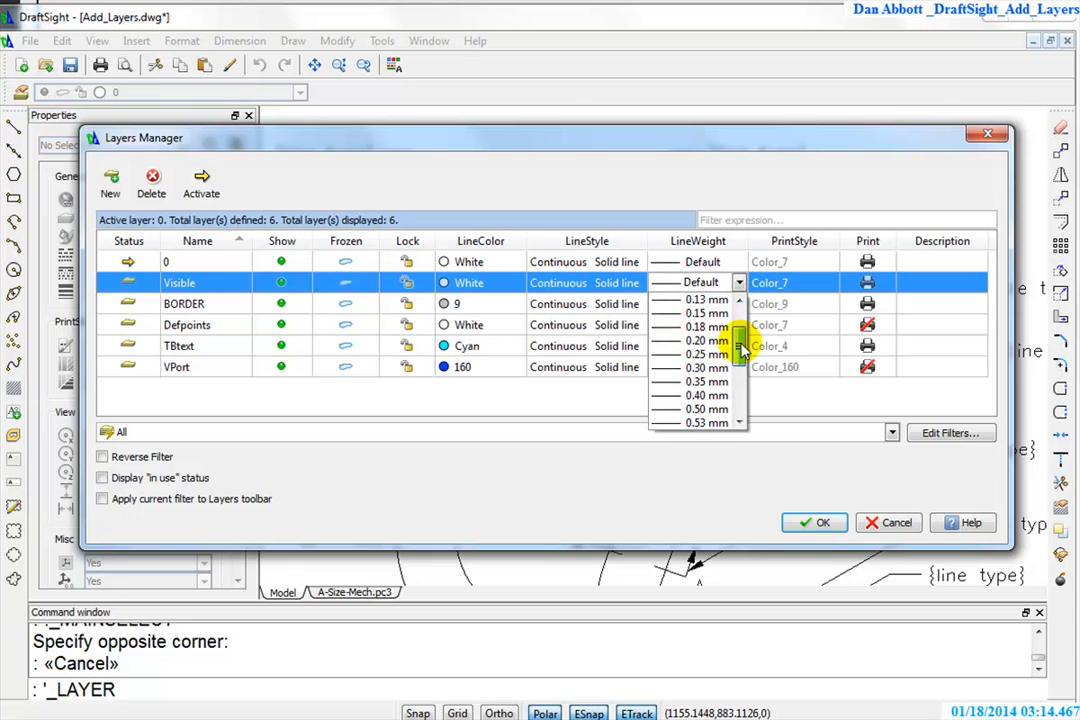
{"action": "left_click", "coordinate": [706, 395]}
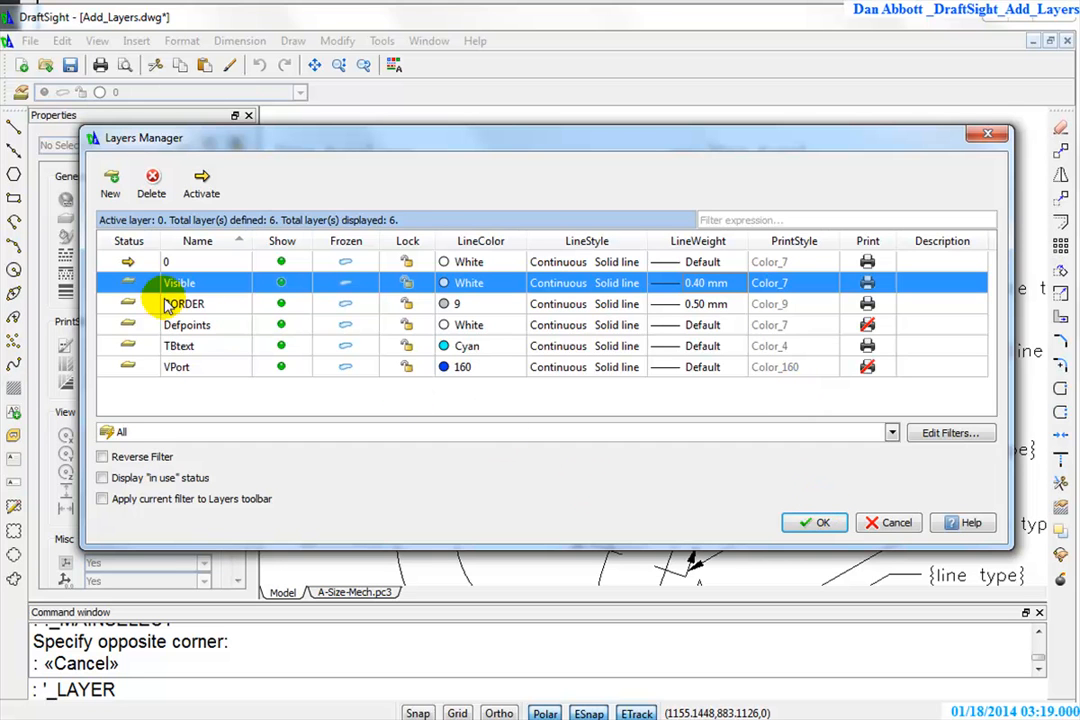
{"action": "double_click", "coordinate": [121, 284]}
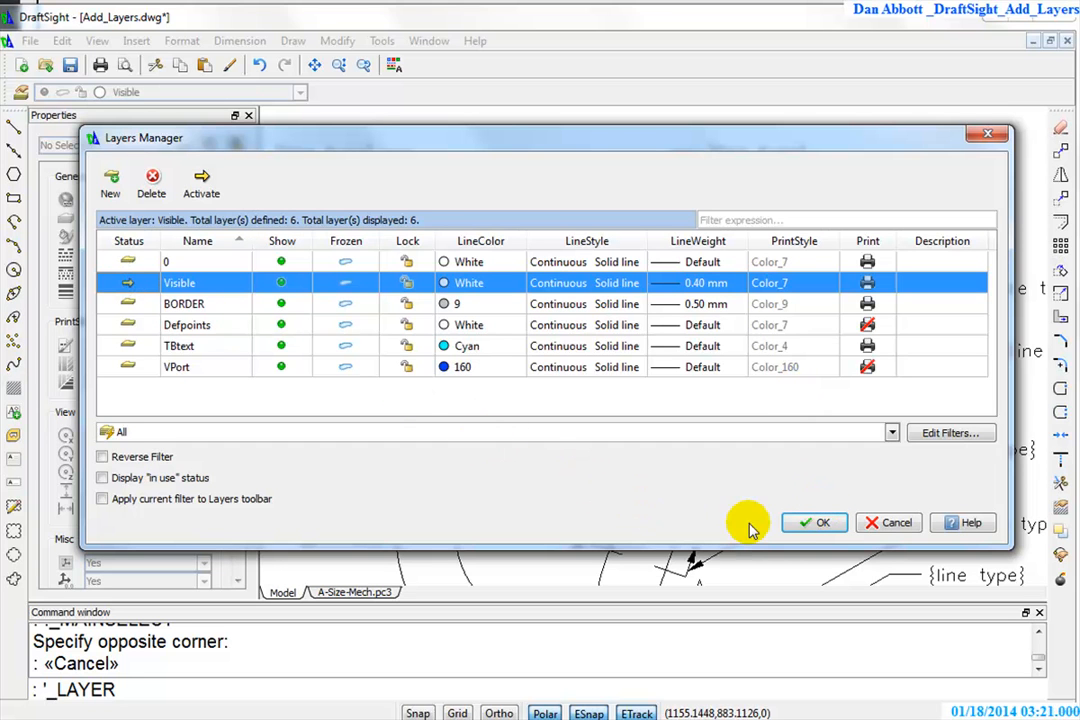
{"action": "left_click", "coordinate": [832, 523]}
Assign the short horizontal top edge of the boss near the upper section mark B to the Visible layer
{"action": "mouse_move", "coordinate": [637, 371]}
{"action": "middle_mouse_down"}
{"action": "mouse_move", "coordinate": [782, 394]}
{"action": "mouse_move", "coordinate": [792, 374]}
{"action": "middle_mouse_up"}
{"action": "scroll", "coordinate": [593, 245], "scroll_direction": "up", "scroll_amount": 3}
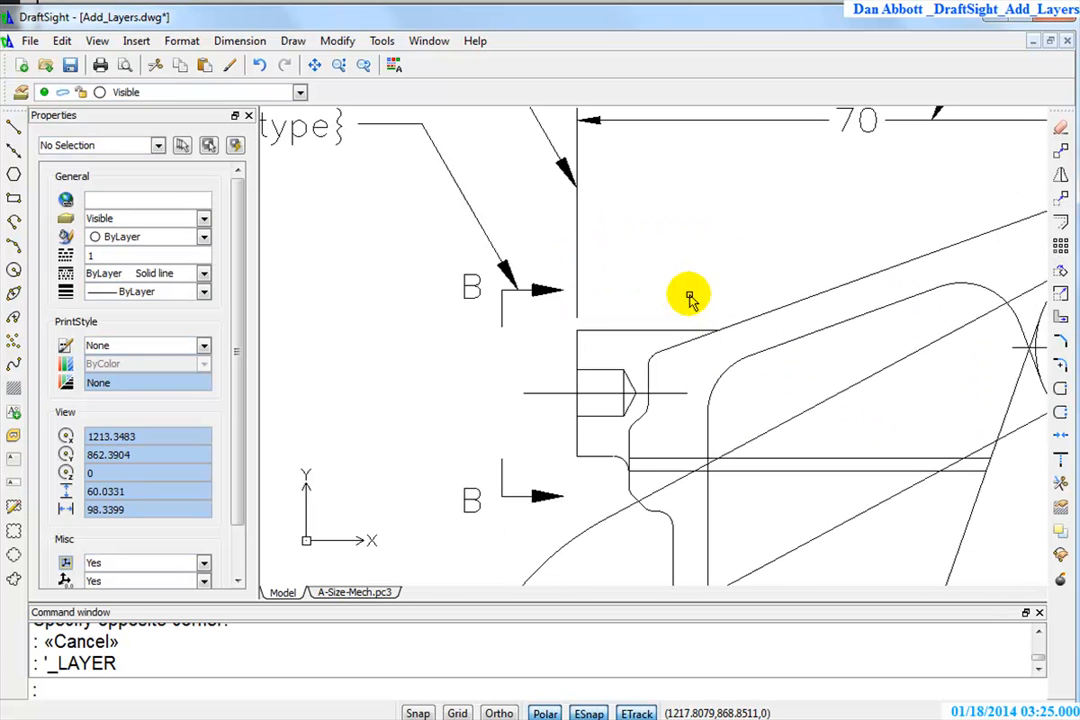
{"action": "key", "text": "Escape"}
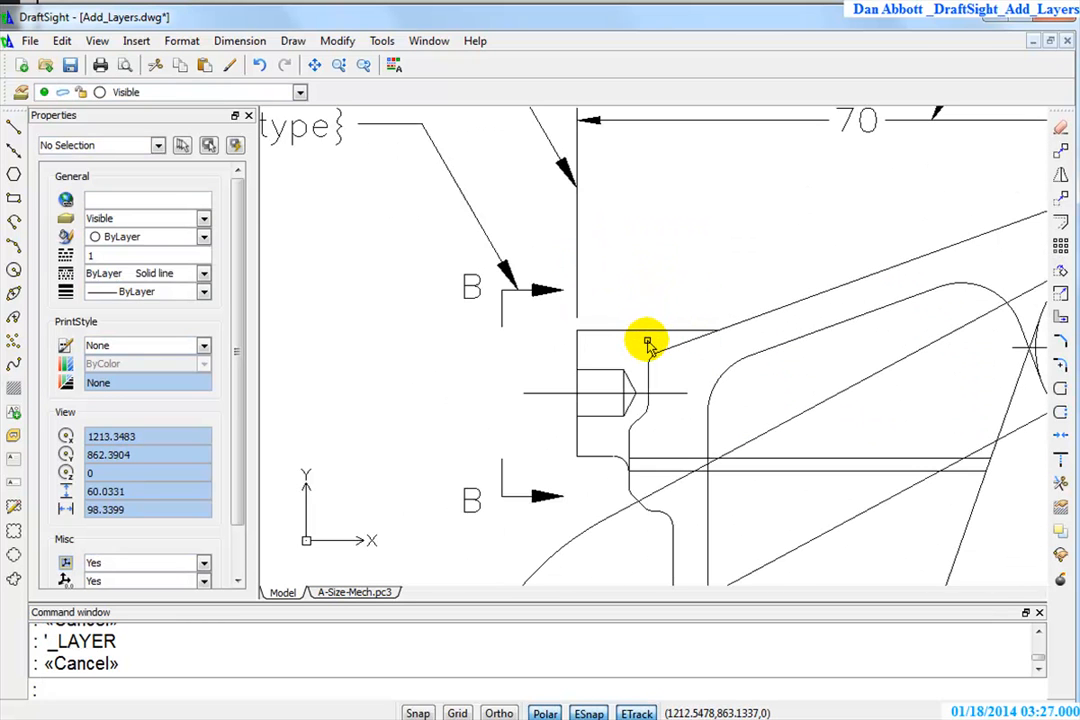
{"action": "left_click", "coordinate": [648, 332]}
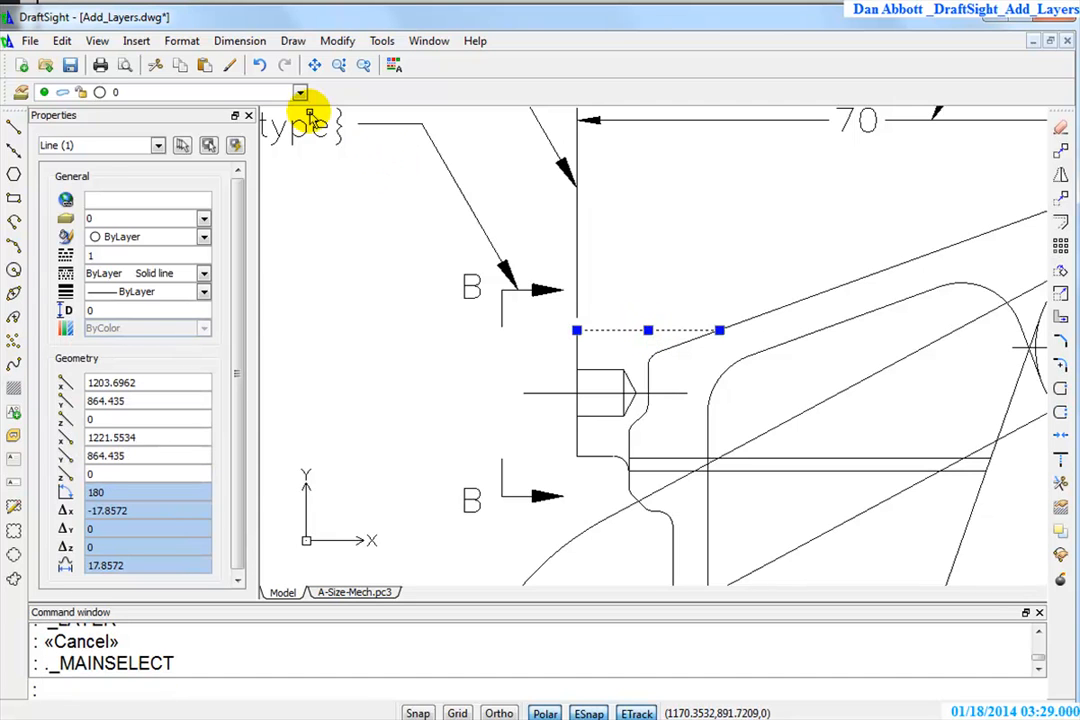
{"action": "left_click", "coordinate": [299, 93]}
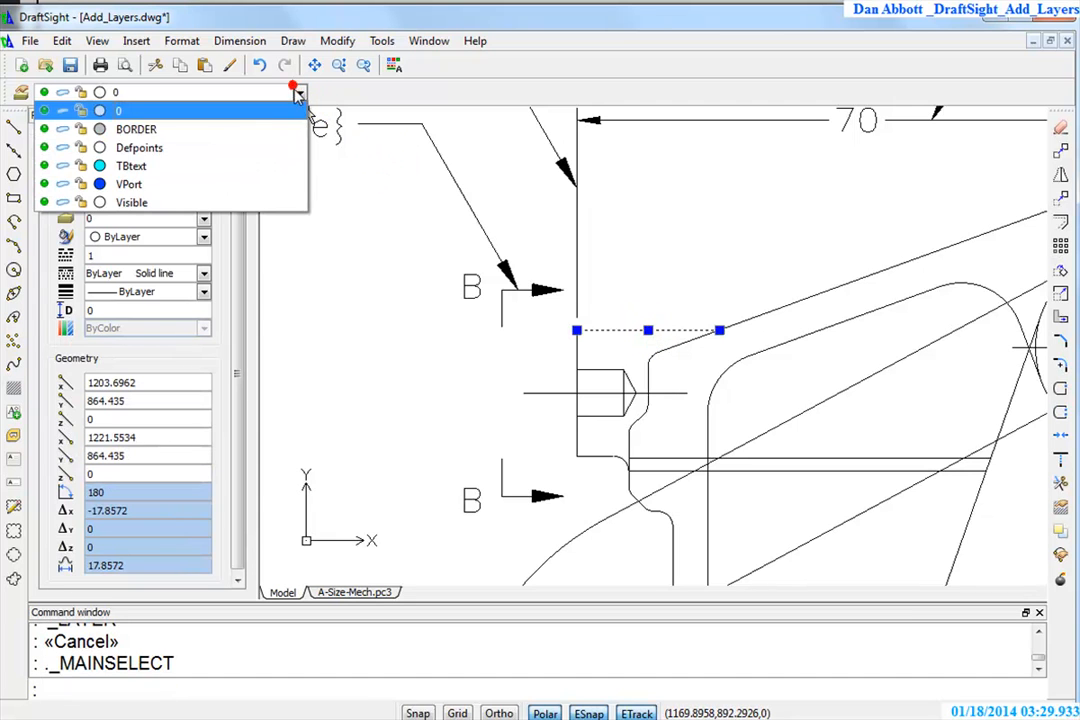
{"action": "left_click", "coordinate": [140, 205]}
{"action": "key", "text": "Escape"}
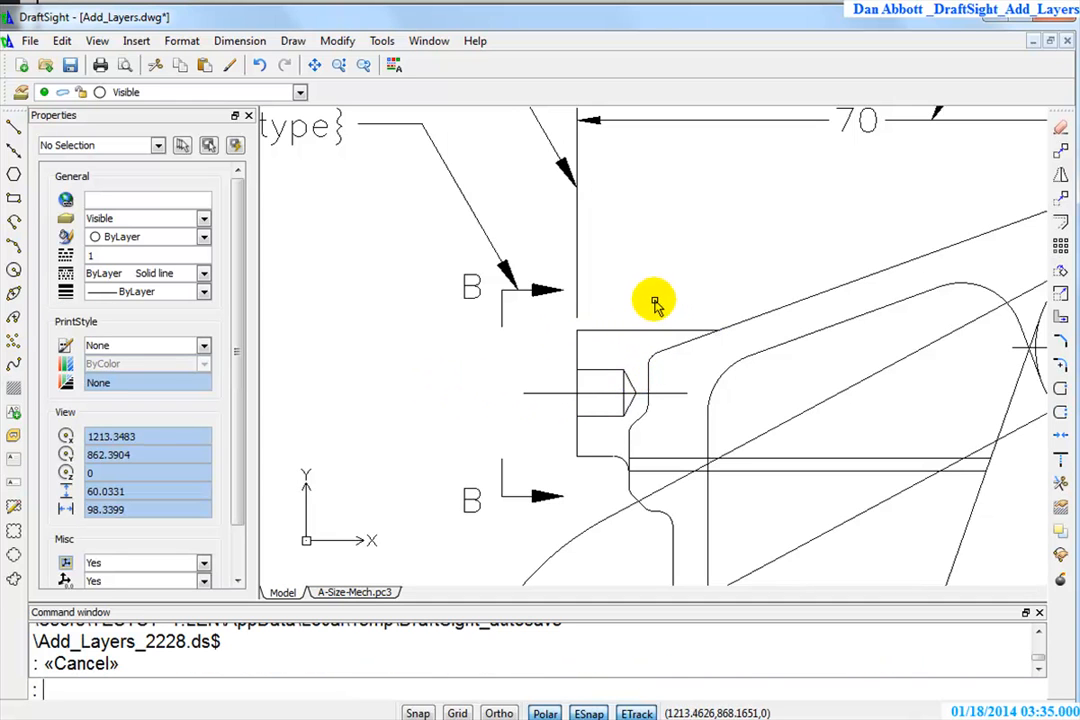
Turn on the display of line weights in the graphics area in the drafting style options
{"action": "right_click", "coordinate": [338, 362]}
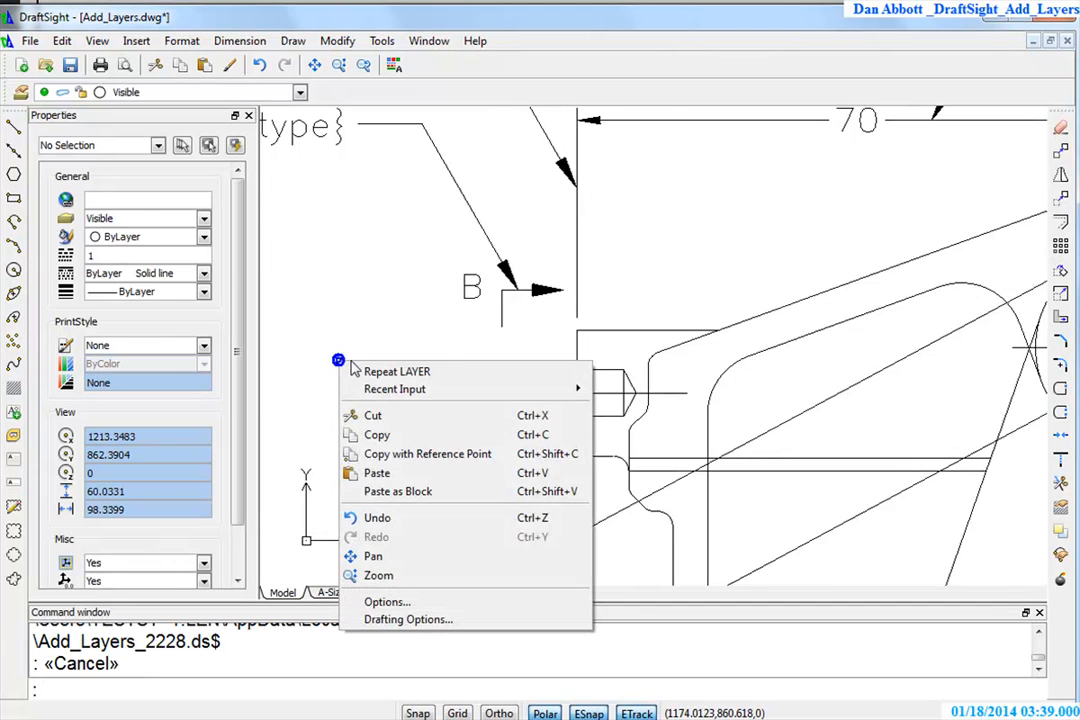
{"action": "left_click", "coordinate": [395, 603]}
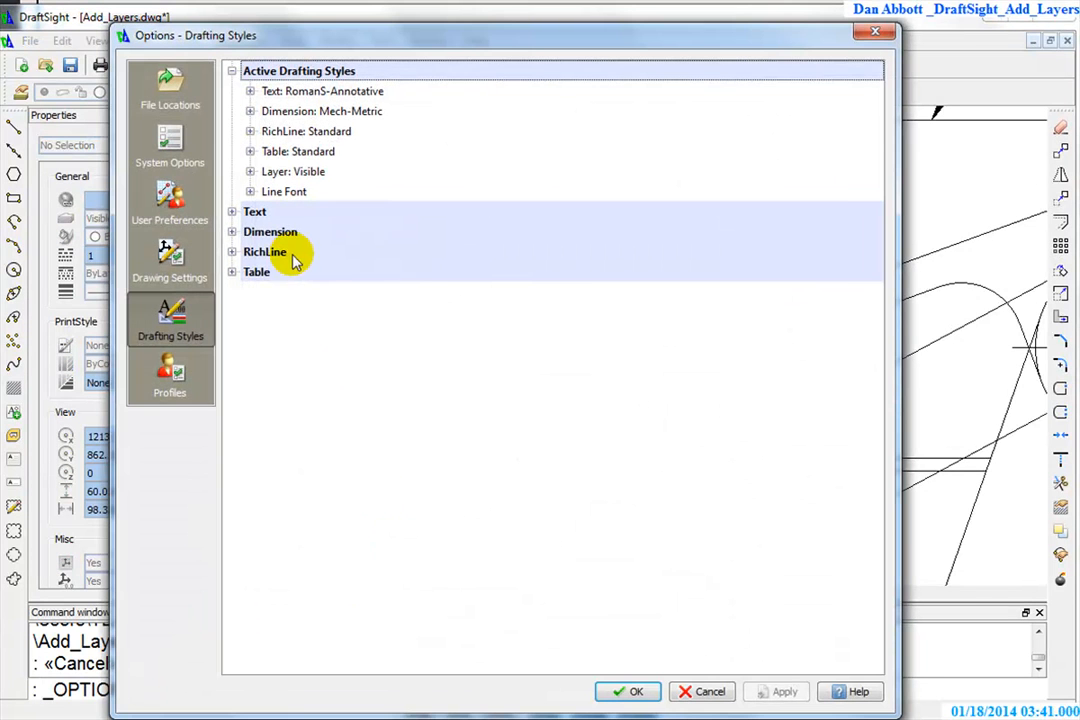
{"action": "left_click", "coordinate": [250, 191]}
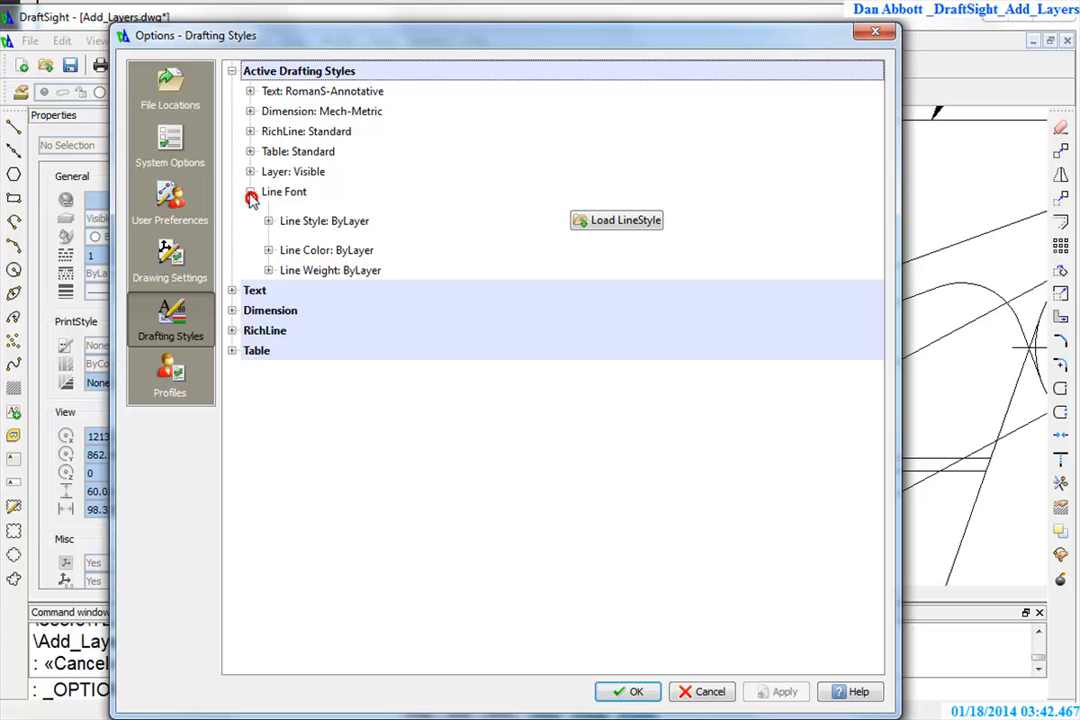
{"action": "left_click", "coordinate": [268, 270]}
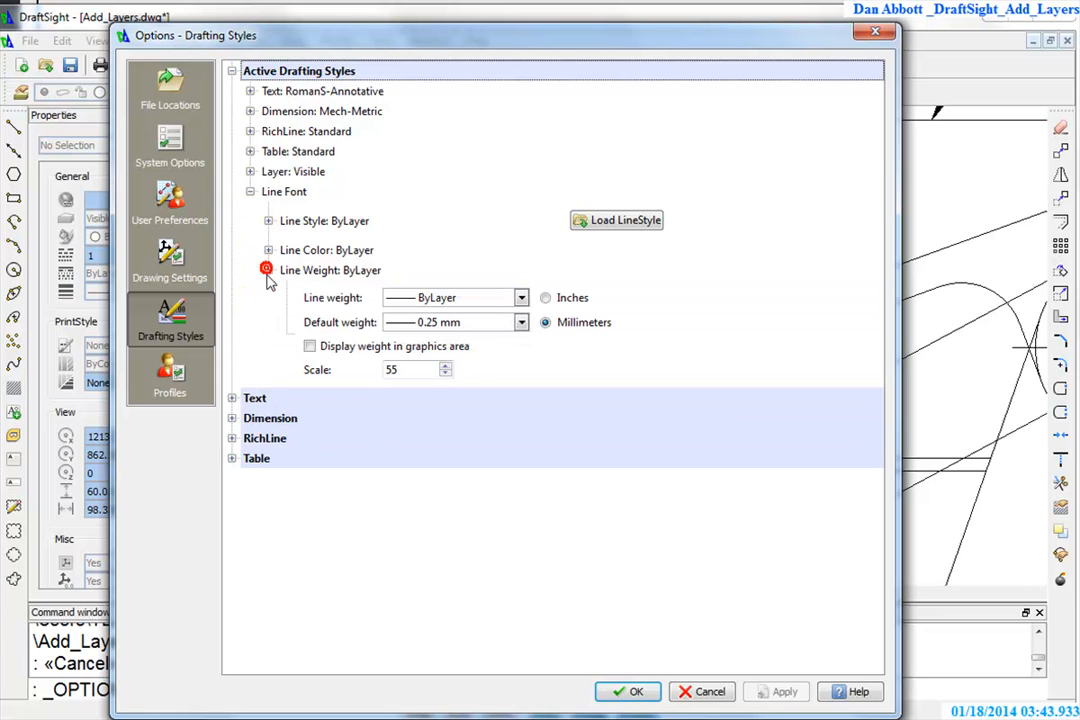
{"action": "left_click", "coordinate": [309, 346]}
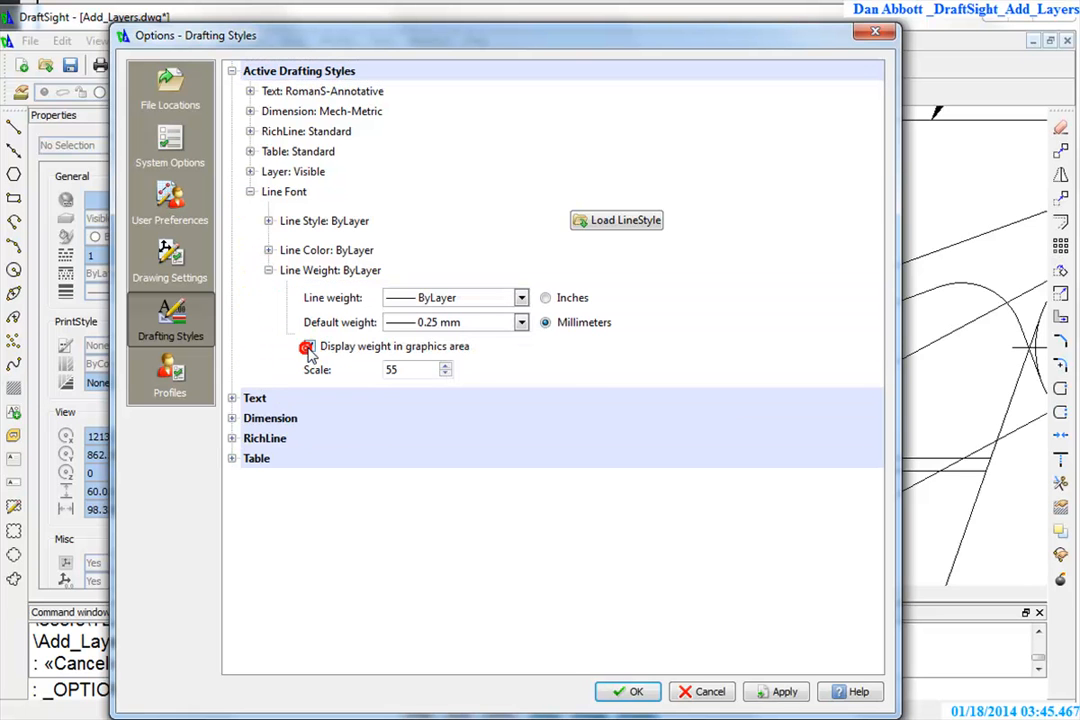
{"action": "left_click", "coordinate": [637, 693]}
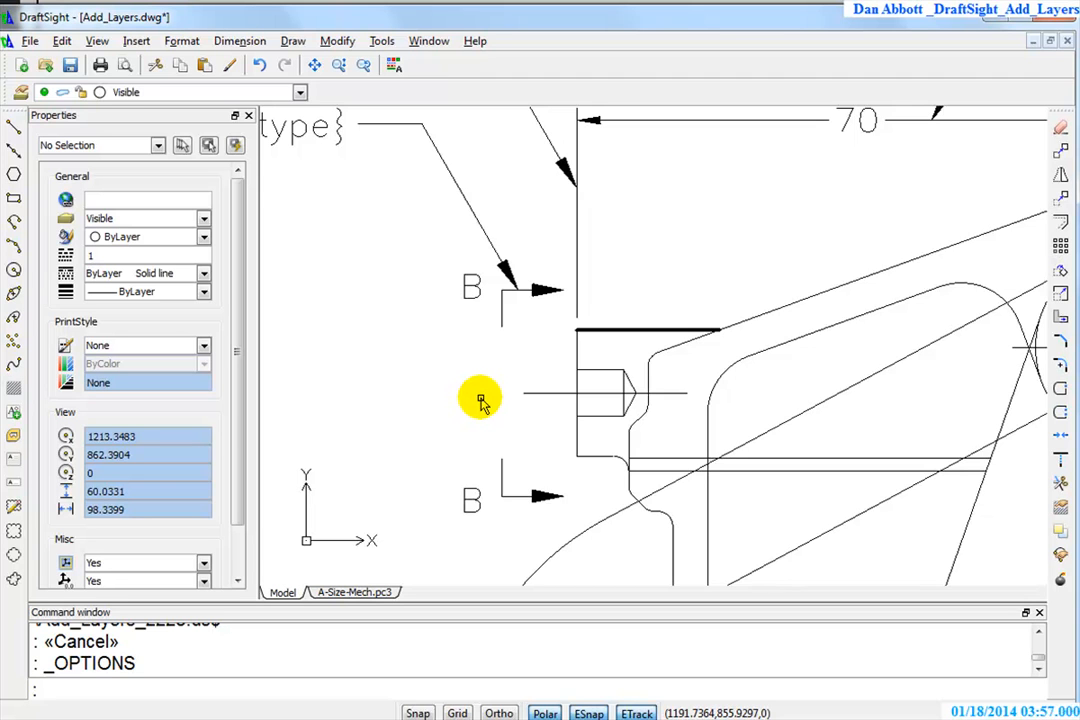
Check the finished reference drawing, then assign the vertical end edge of the boss to the Visible layer
{"action": "key", "text": "alt+Tab"}
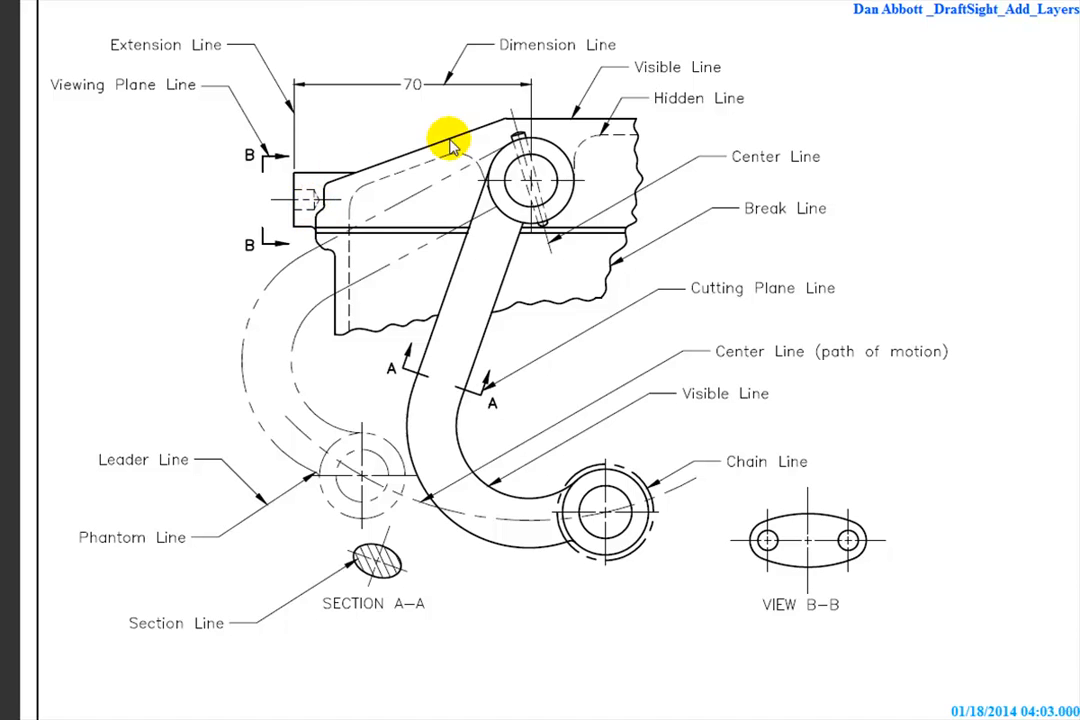
{"action": "key", "text": "alt+Tab"}
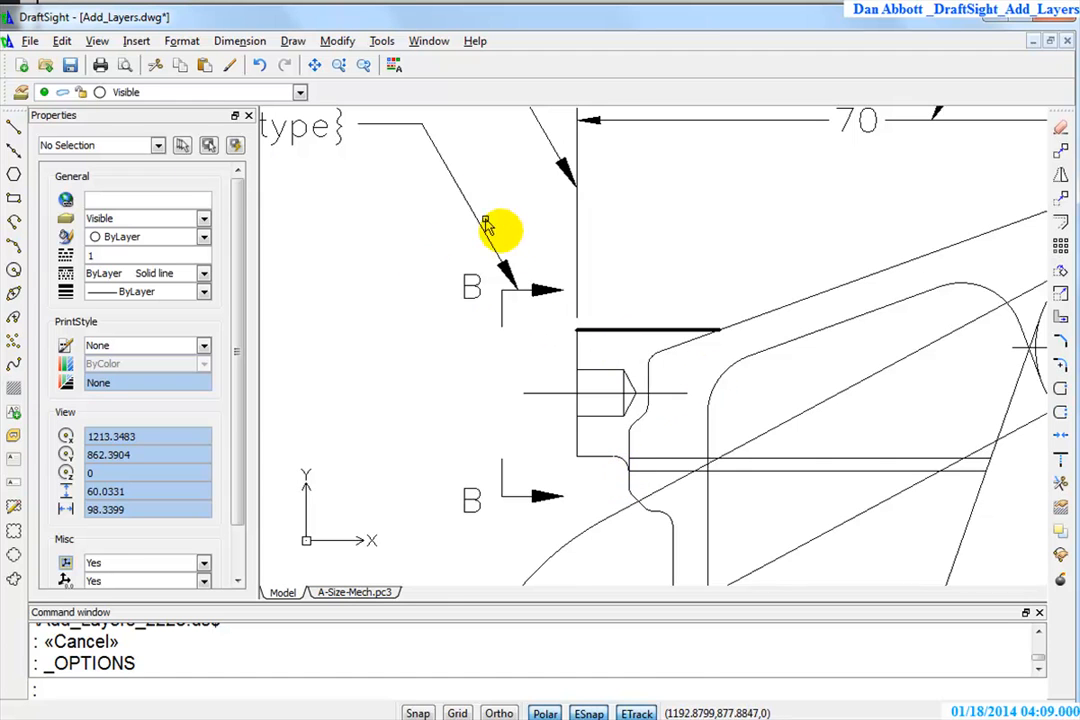
{"action": "left_click", "coordinate": [577, 352]}
{"action": "left_click", "coordinate": [577, 352]}
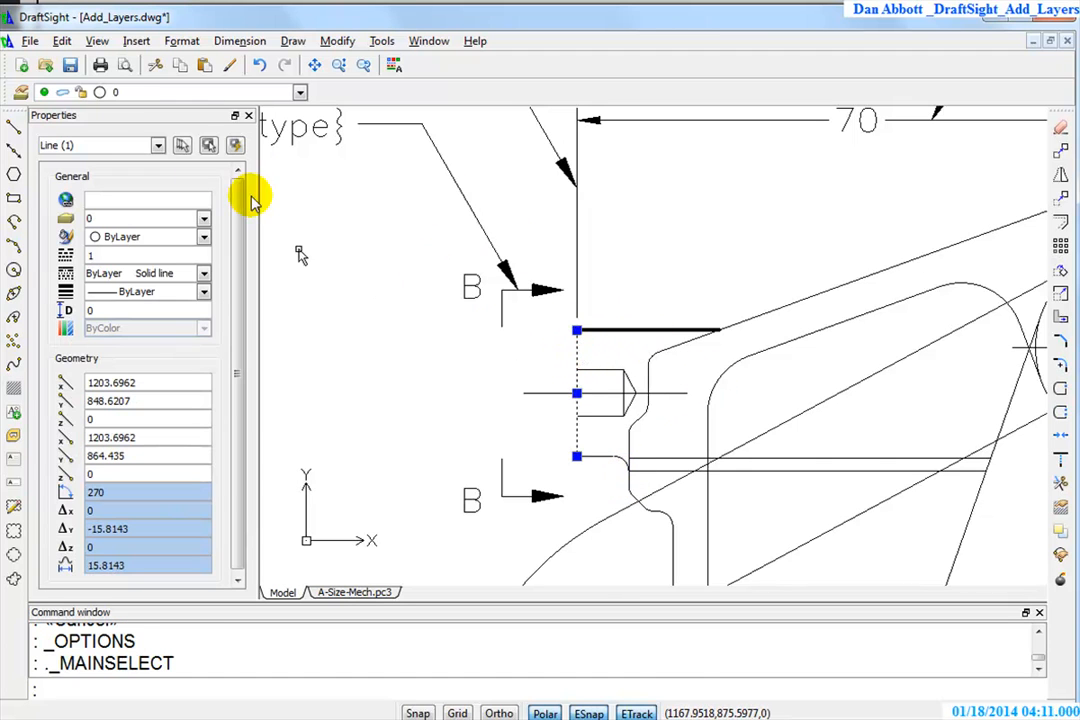
{"action": "left_click", "coordinate": [198, 93]}
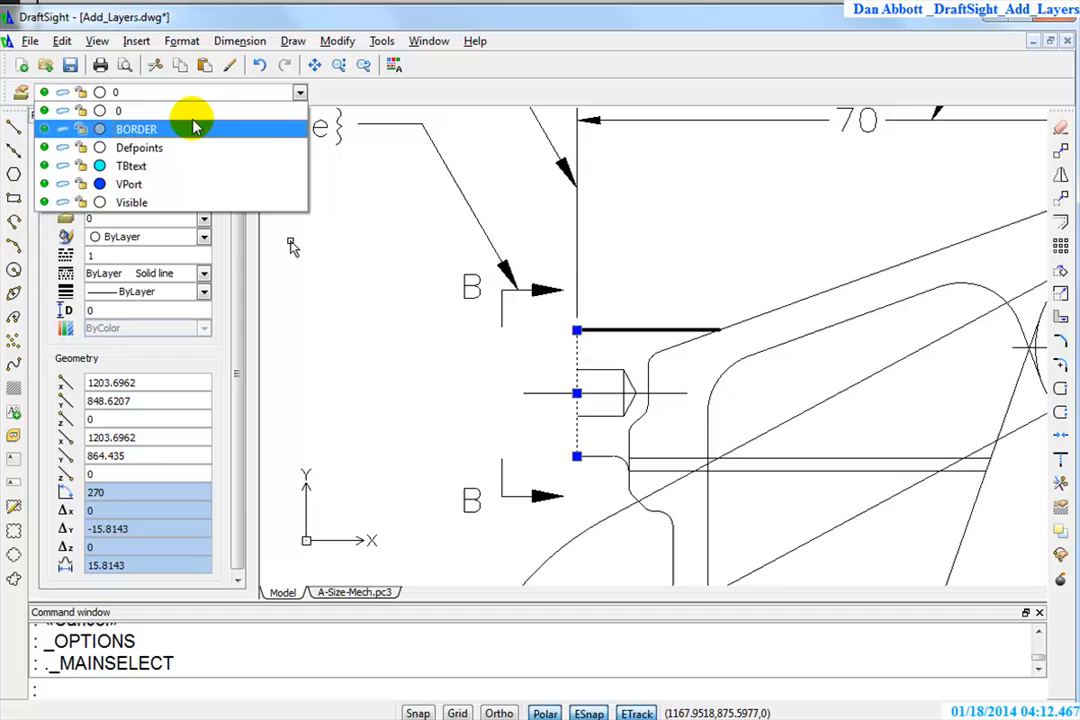
{"action": "left_click", "coordinate": [135, 202]}
{"action": "key", "text": "Escape"}
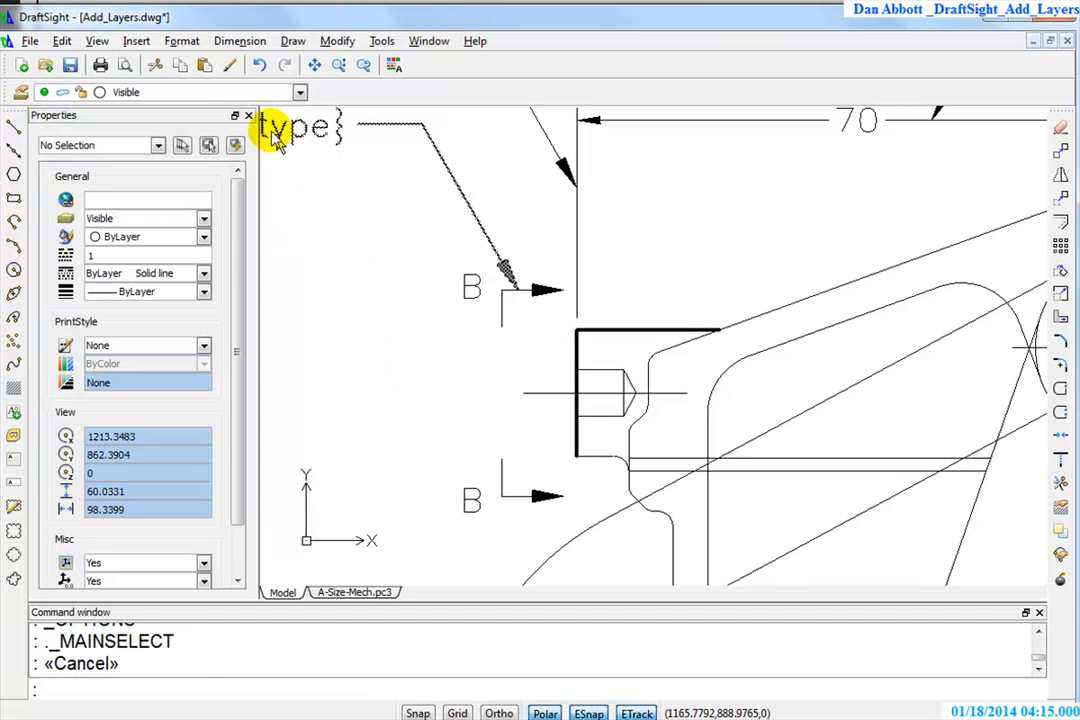
Use Property Painter to copy the boss top edge's properties to the housing outline and the boss's lower edge and fillet
{"action": "left_click", "coordinate": [231, 66]}
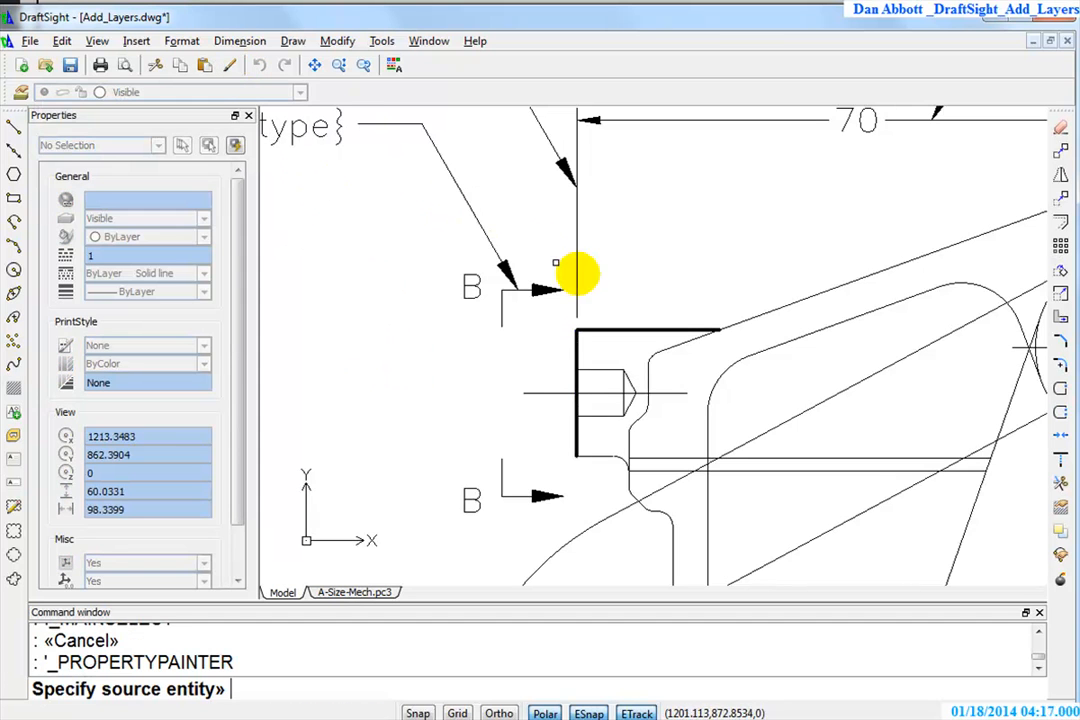
{"action": "left_click", "coordinate": [622, 329]}
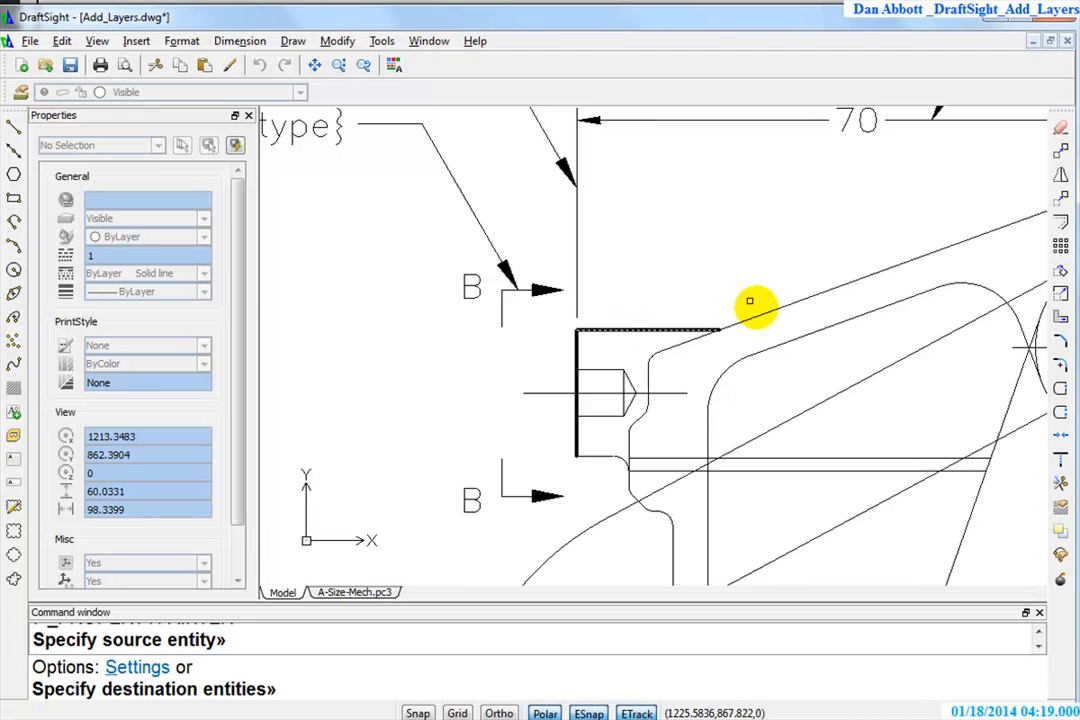
{"action": "left_click", "coordinate": [755, 315]}
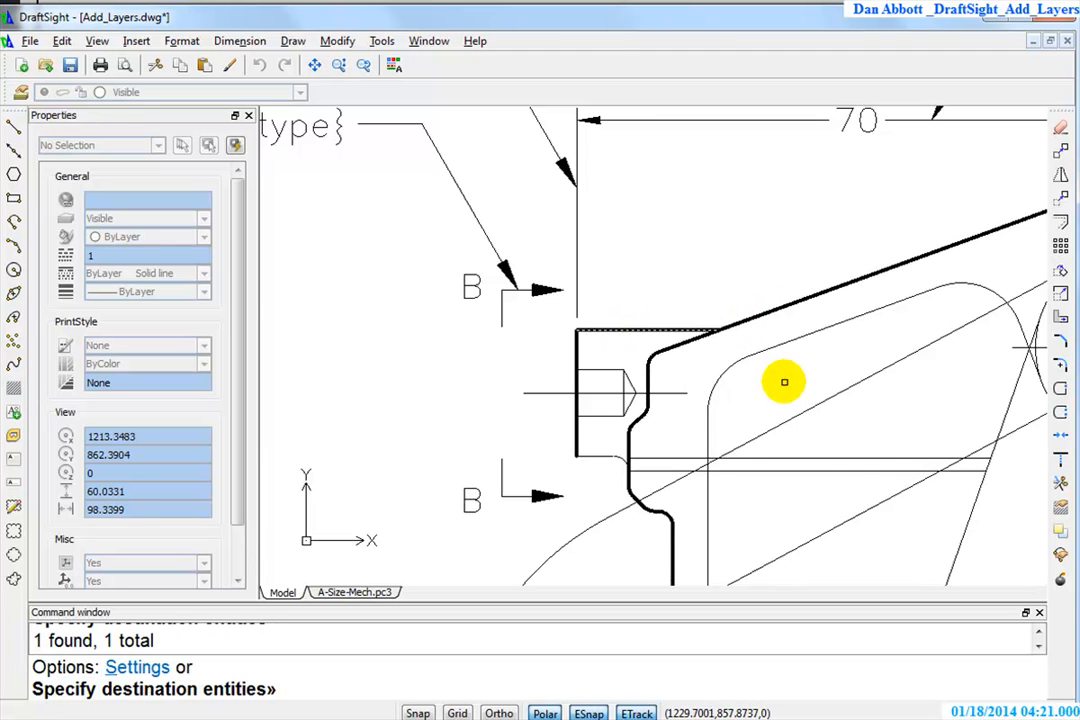
{"action": "scroll", "coordinate": [784, 382], "scroll_direction": "down", "scroll_amount": 4}
{"action": "scroll", "coordinate": [673, 451], "scroll_direction": "up", "scroll_amount": 7}
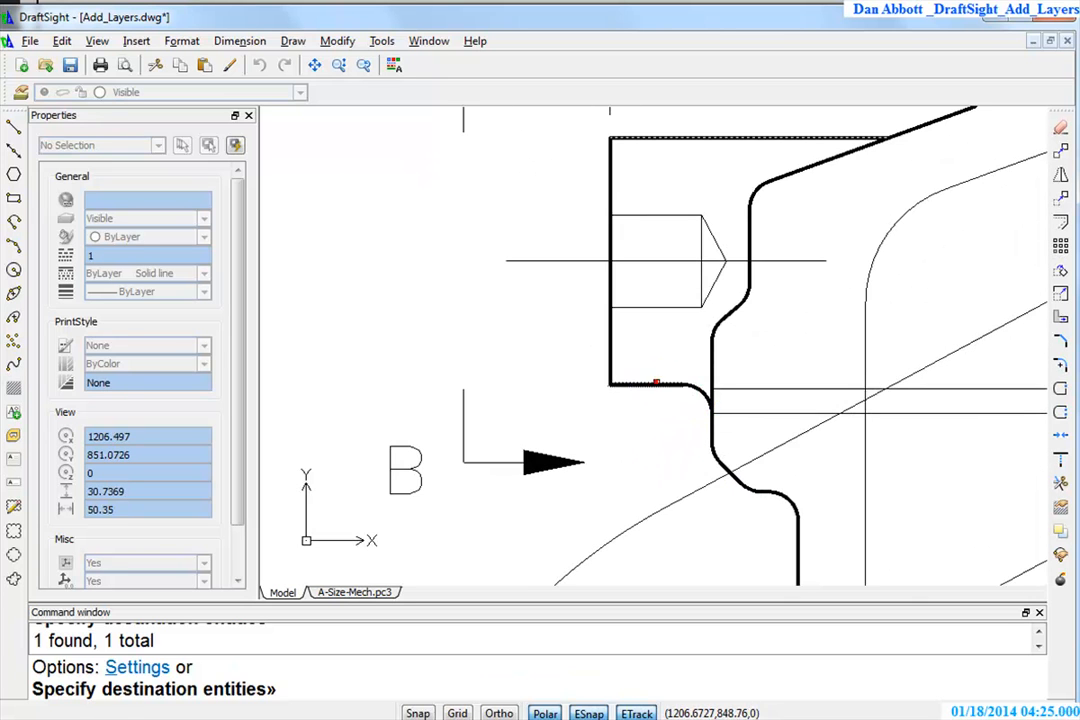
Paint the same visible-line properties onto the lines of the pin head projecting above the upper hub
{"action": "scroll", "coordinate": [656, 382], "scroll_direction": "down", "scroll_amount": 10}
{"action": "scroll", "coordinate": [825, 539], "scroll_direction": "up", "scroll_amount": 8}
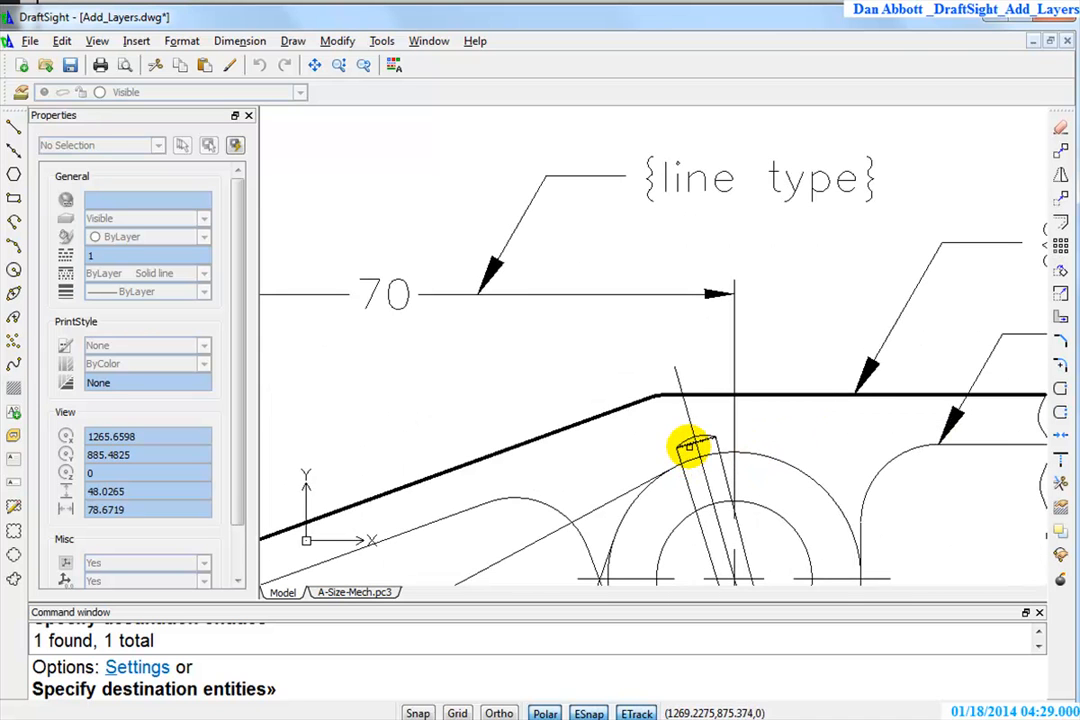
{"action": "left_click", "coordinate": [717, 441]}
{"action": "left_click", "coordinate": [699, 439]}
{"action": "scroll", "coordinate": [692, 489], "scroll_direction": "up", "scroll_amount": 3}
Paint the visible-line properties onto the outer and inner circles of the upper hub
{"action": "scroll", "coordinate": [715, 535], "scroll_direction": "down", "scroll_amount": 4}
{"action": "mouse_move", "coordinate": [727, 543]}
{"action": "middle_mouse_down"}
{"action": "mouse_move", "coordinate": [716, 494]}
{"action": "mouse_move", "coordinate": [736, 240]}
{"action": "middle_mouse_up"}
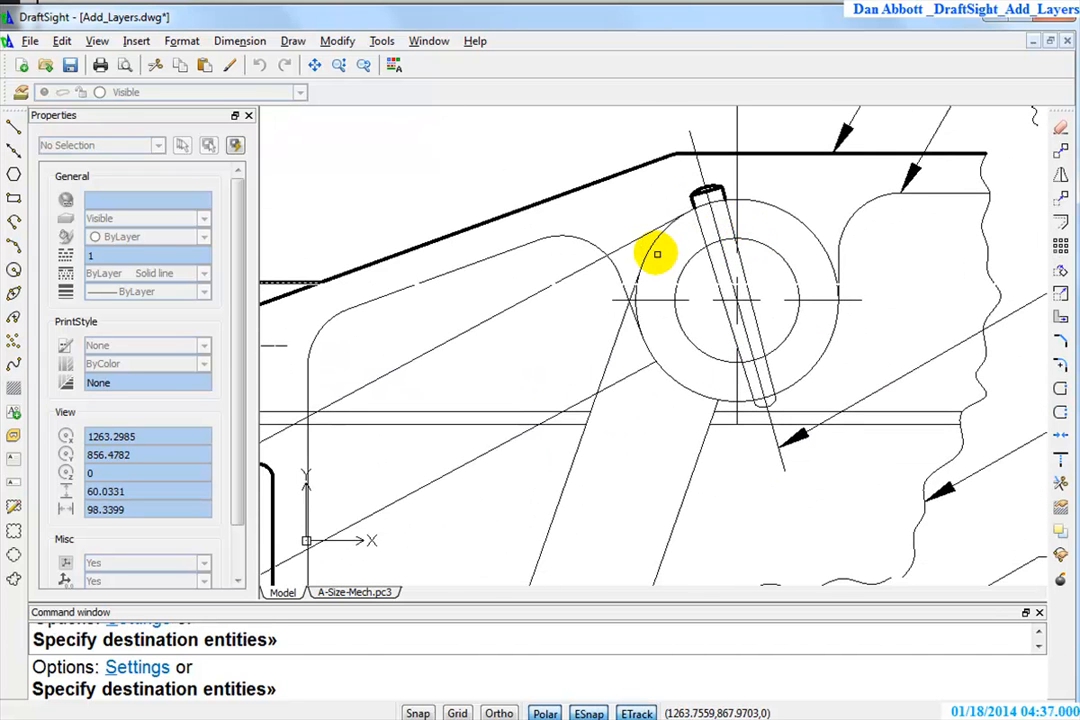
{"action": "left_click", "coordinate": [652, 245]}
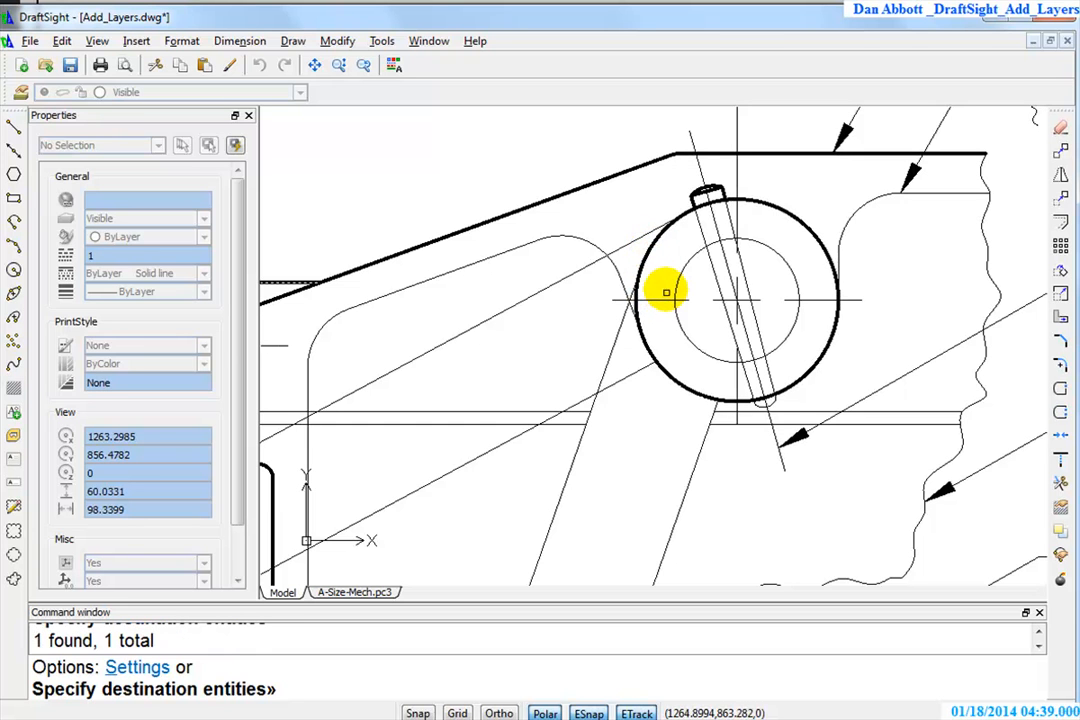
{"action": "left_click", "coordinate": [687, 275]}
Paint the visible-line properties onto the rounded pin end projecting below the upper hub
{"action": "scroll", "coordinate": [718, 415], "scroll_direction": "down", "scroll_amount": 3}
{"action": "scroll", "coordinate": [759, 427], "scroll_direction": "up", "scroll_amount": 7}
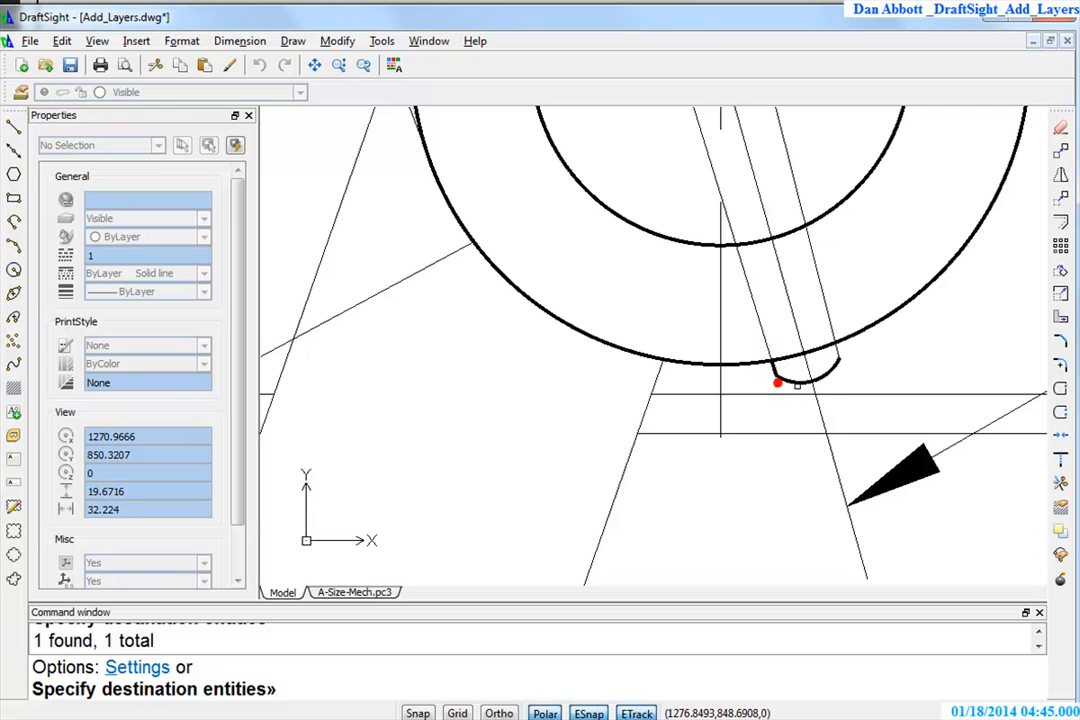
{"action": "left_click", "coordinate": [831, 350]}
{"action": "scroll", "coordinate": [613, 395], "scroll_direction": "up", "scroll_amount": 7}
Paint the visible-line properties onto both straight edges and both curved edges of the lever arm
{"action": "scroll", "coordinate": [613, 395], "scroll_direction": "down", "scroll_amount": 14}
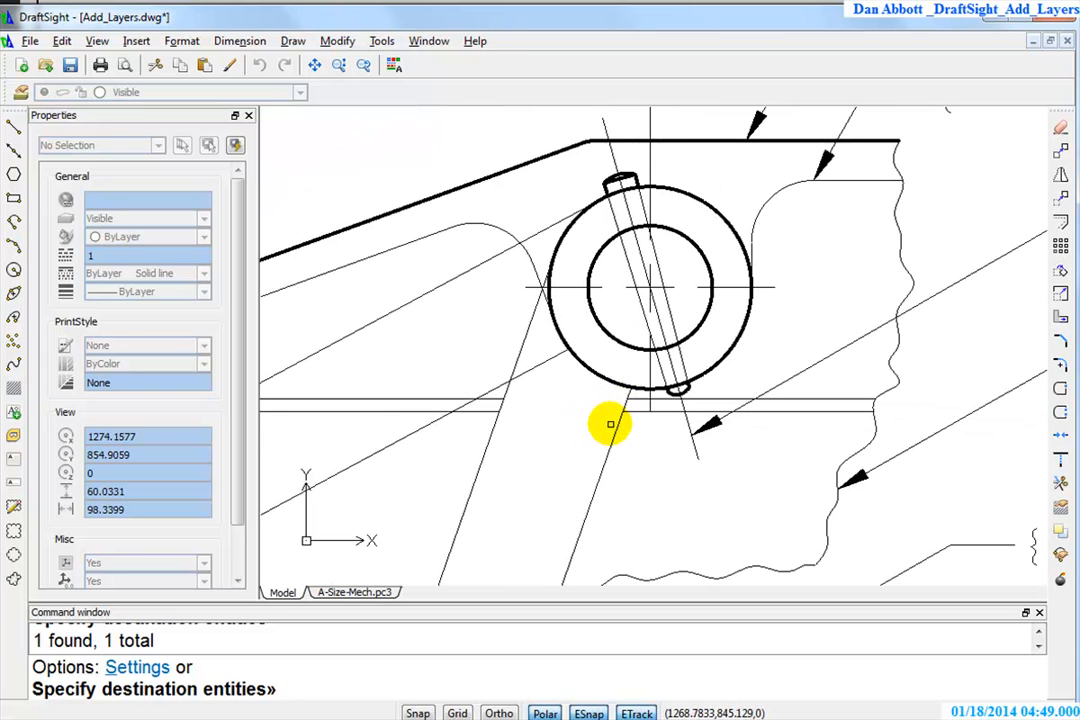
{"action": "left_click", "coordinate": [501, 420]}
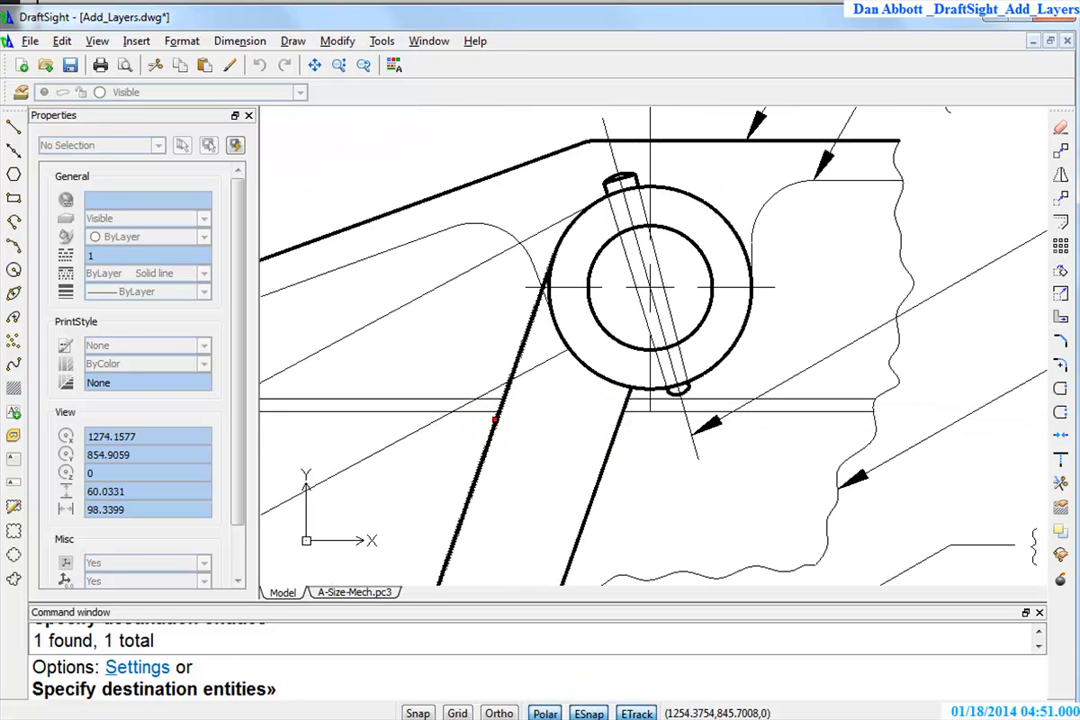
{"action": "scroll", "coordinate": [670, 488], "scroll_direction": "down", "scroll_amount": 3}
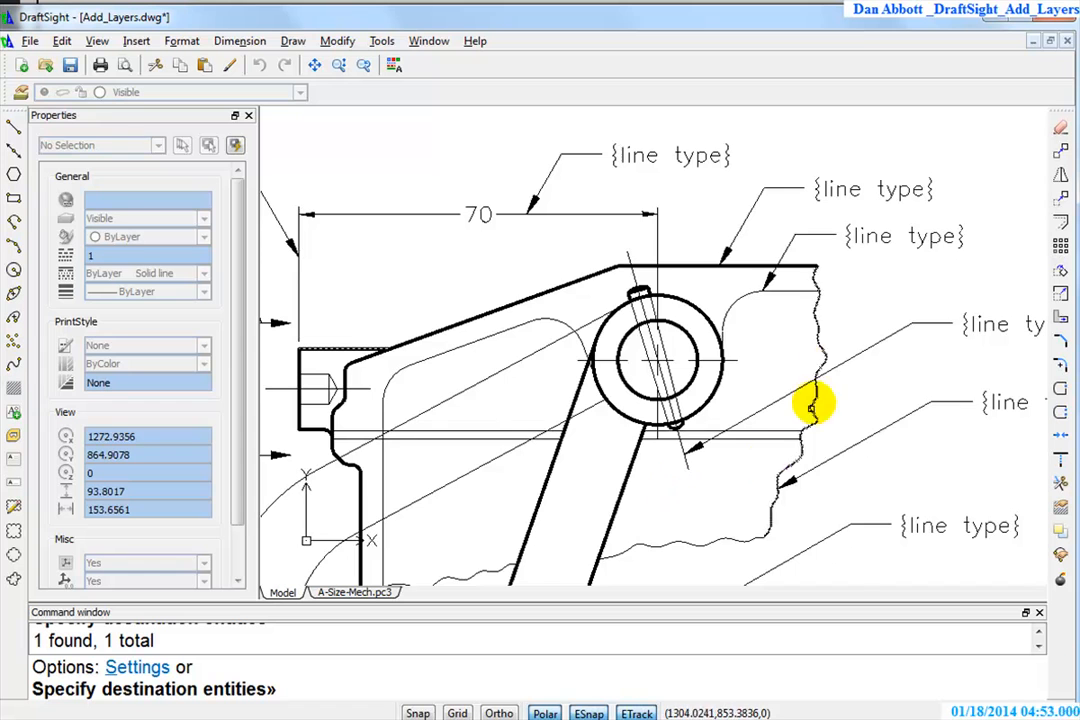
{"action": "scroll", "coordinate": [718, 487], "scroll_direction": "down", "scroll_amount": 4}
{"action": "middle_click_drag", "start_coordinate": [718, 487], "coordinate": [682, 362]}
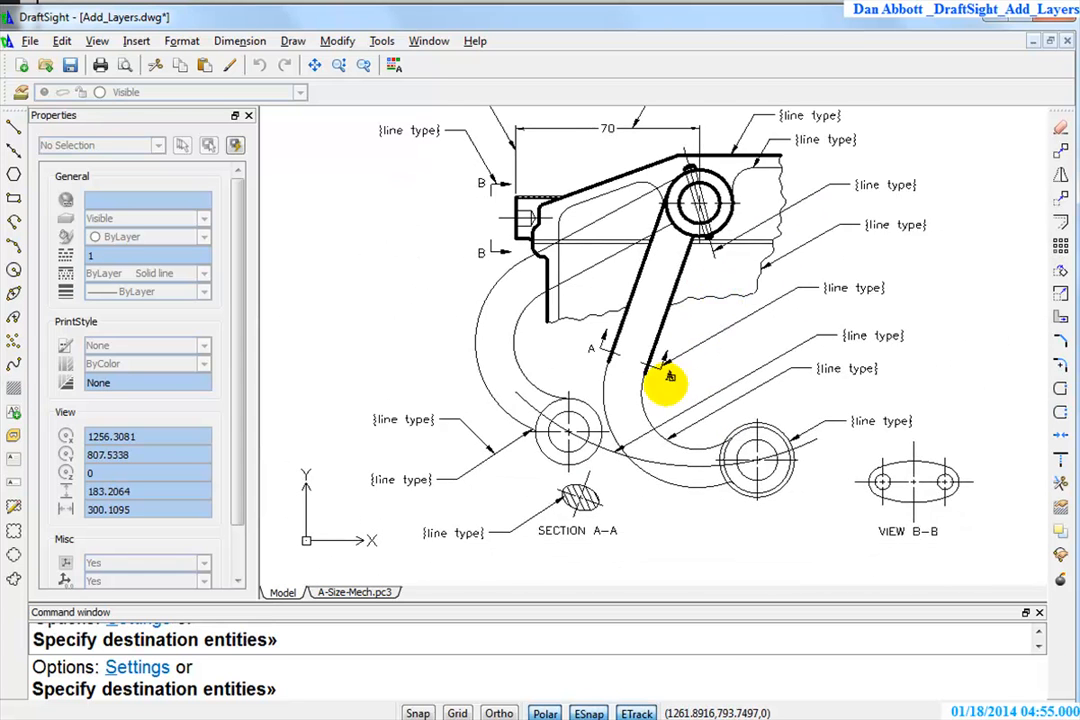
{"action": "scroll", "coordinate": [626, 423], "scroll_direction": "up", "scroll_amount": 3}
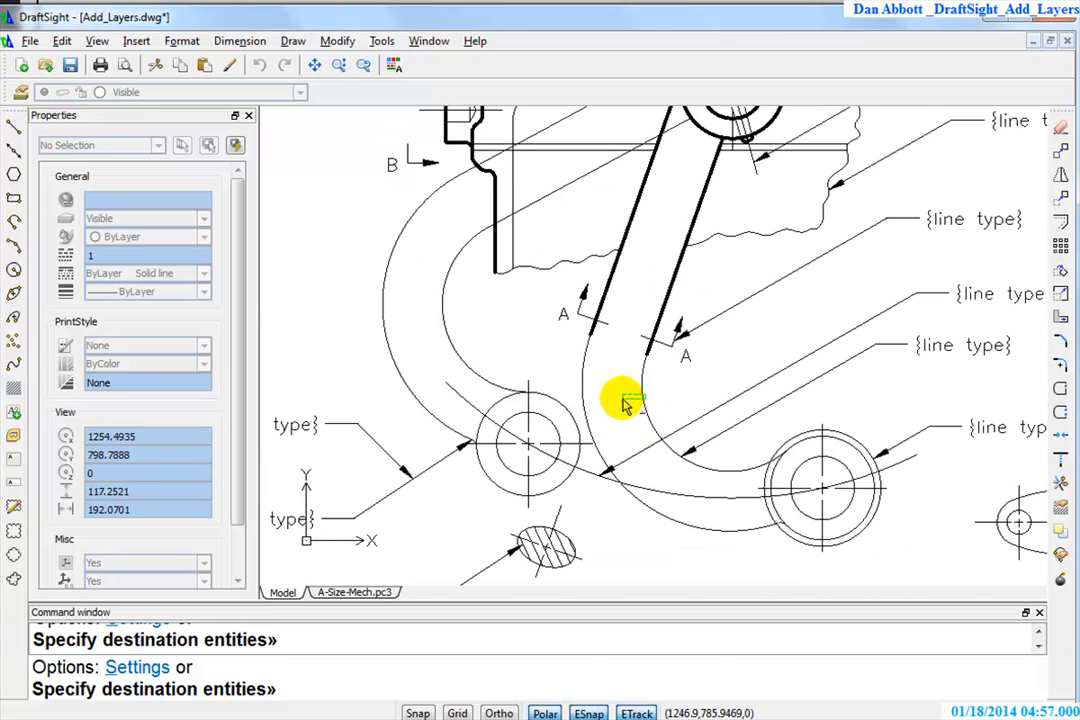
{"action": "left_click", "coordinate": [628, 396]}
{"action": "left_click", "coordinate": [580, 447]}
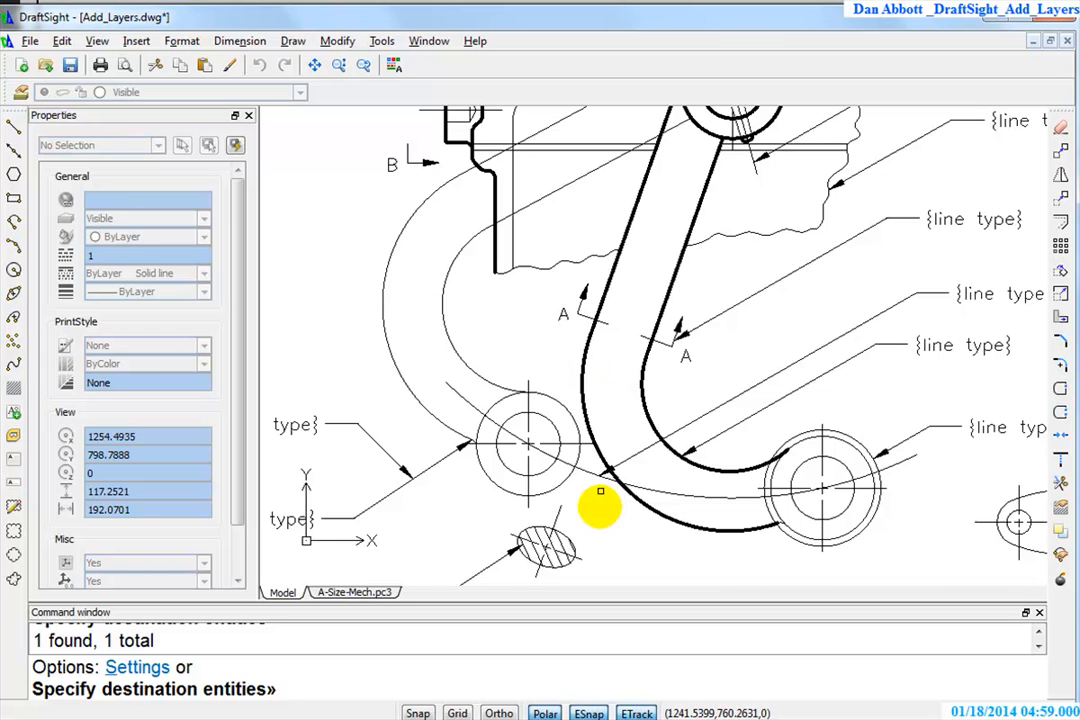
Paint the visible-line properties onto the elliptical outline of Section A-A
{"action": "scroll", "coordinate": [560, 540], "scroll_direction": "up", "scroll_amount": 4}
{"action": "left_click", "coordinate": [559, 540]}
{"action": "left_click", "coordinate": [565, 526]}
Paint the visible-line properties onto the lower hub's bore circle and the circle just inside its outermost ring
{"action": "scroll", "coordinate": [877, 530], "scroll_direction": "down", "scroll_amount": 3}
{"action": "middle_click_drag", "start_coordinate": [938, 489], "coordinate": [667, 442]}
{"action": "scroll", "coordinate": [692, 406], "scroll_direction": "up", "scroll_amount": 3}
{"action": "left_click", "coordinate": [686, 385]}
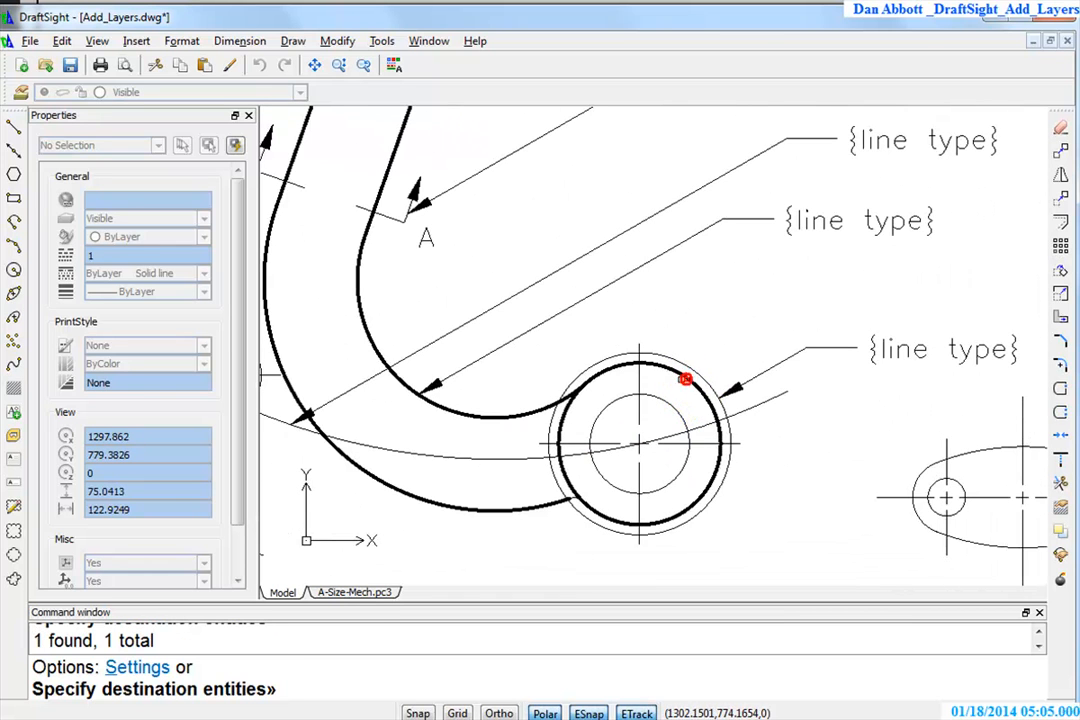
{"action": "middle_click_drag", "start_coordinate": [699, 501], "coordinate": [559, 475]}
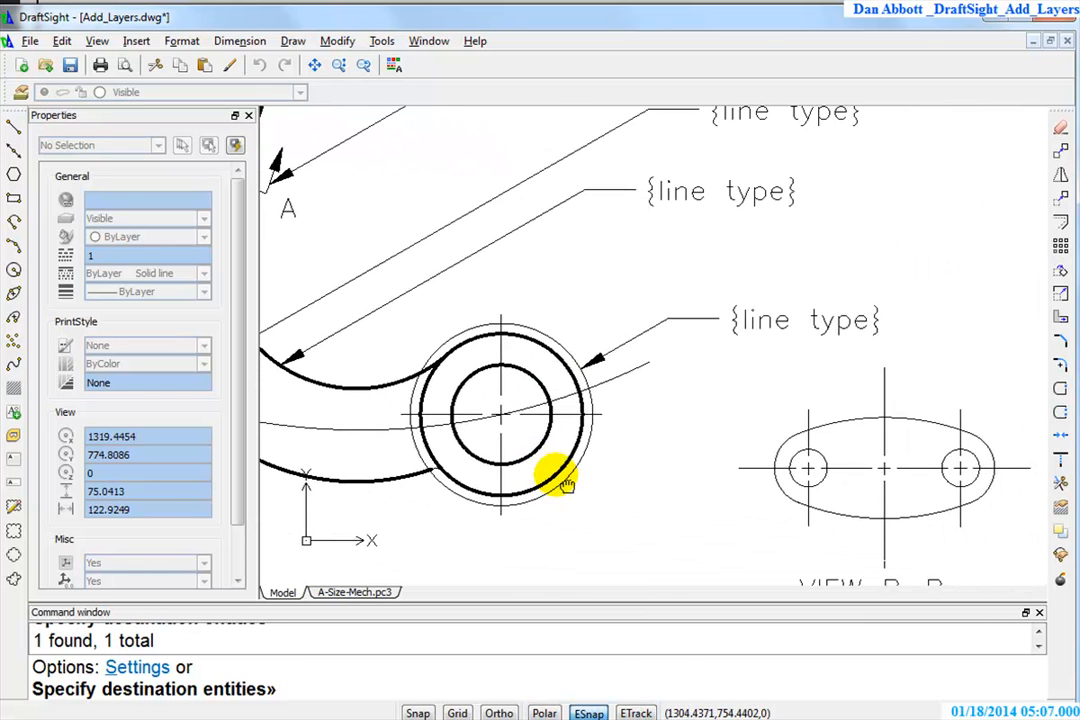
Paint the visible-line properties onto the small fillet arc joining the lever arm's lower edge to the lower hub
{"action": "scroll", "coordinate": [443, 491], "scroll_direction": "up", "scroll_amount": 5}
{"action": "scroll", "coordinate": [441, 478], "scroll_direction": "up", "scroll_amount": 1}
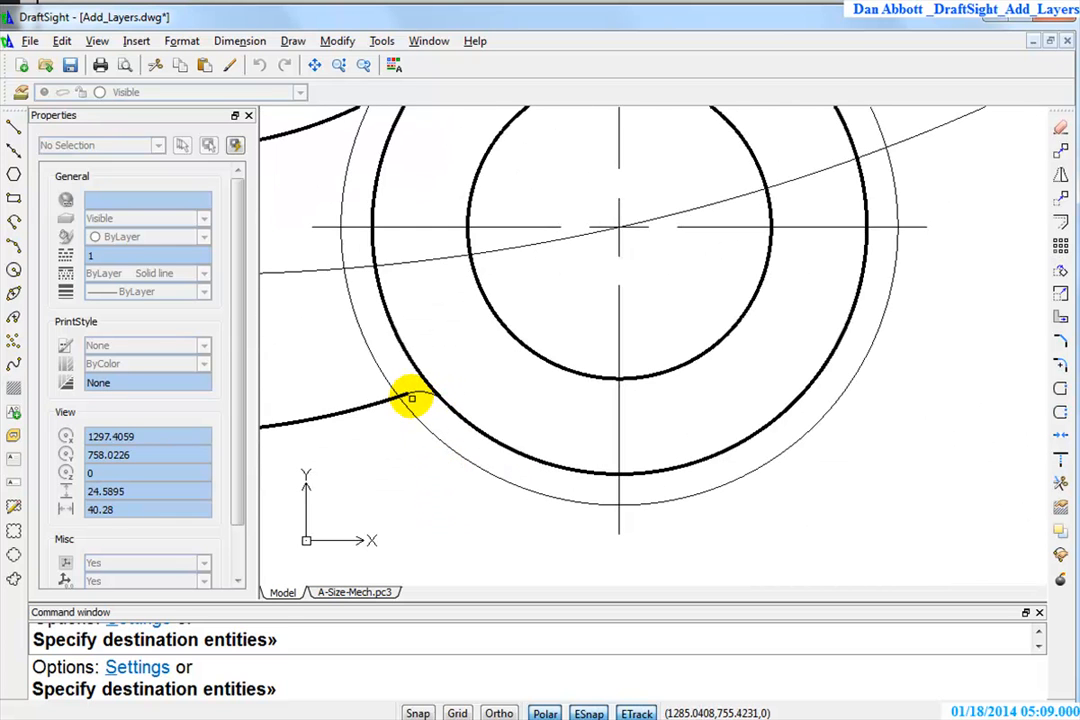
{"action": "left_click", "coordinate": [418, 390]}
{"action": "scroll", "coordinate": [803, 482], "scroll_direction": "down", "scroll_amount": 5}
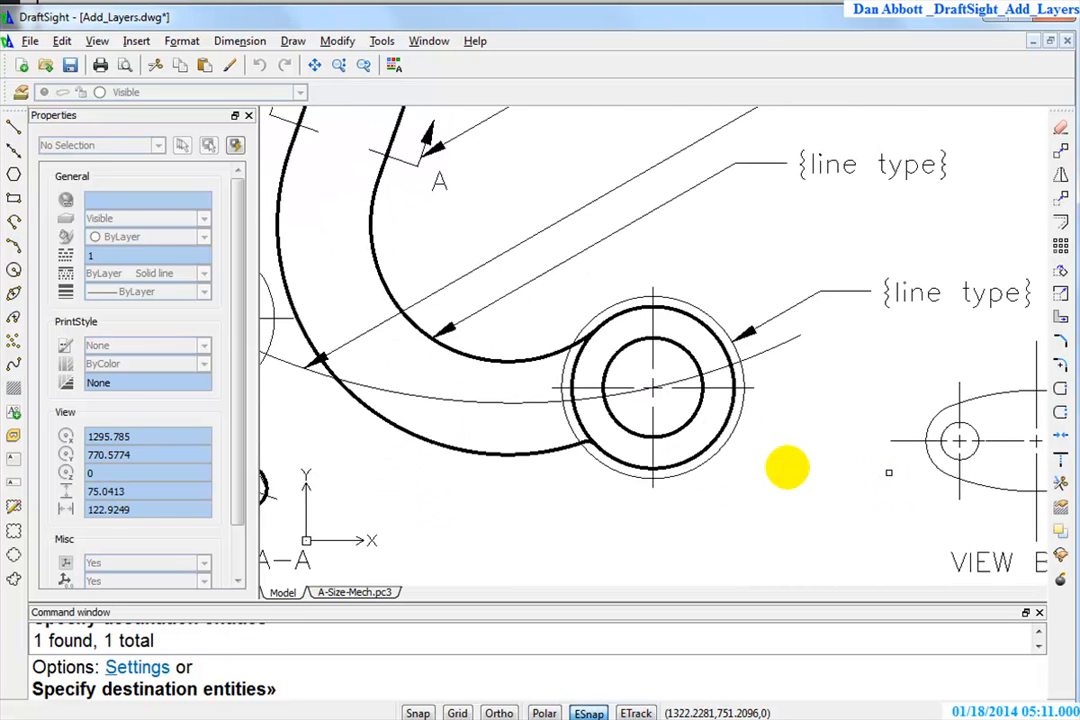
Paint the visible-line properties onto the full outline and both hole circles of View B-B, and end the property painting
{"action": "middle_click_drag", "start_coordinate": [808, 470], "coordinate": [598, 497]}
{"action": "left_click", "coordinate": [645, 503]}
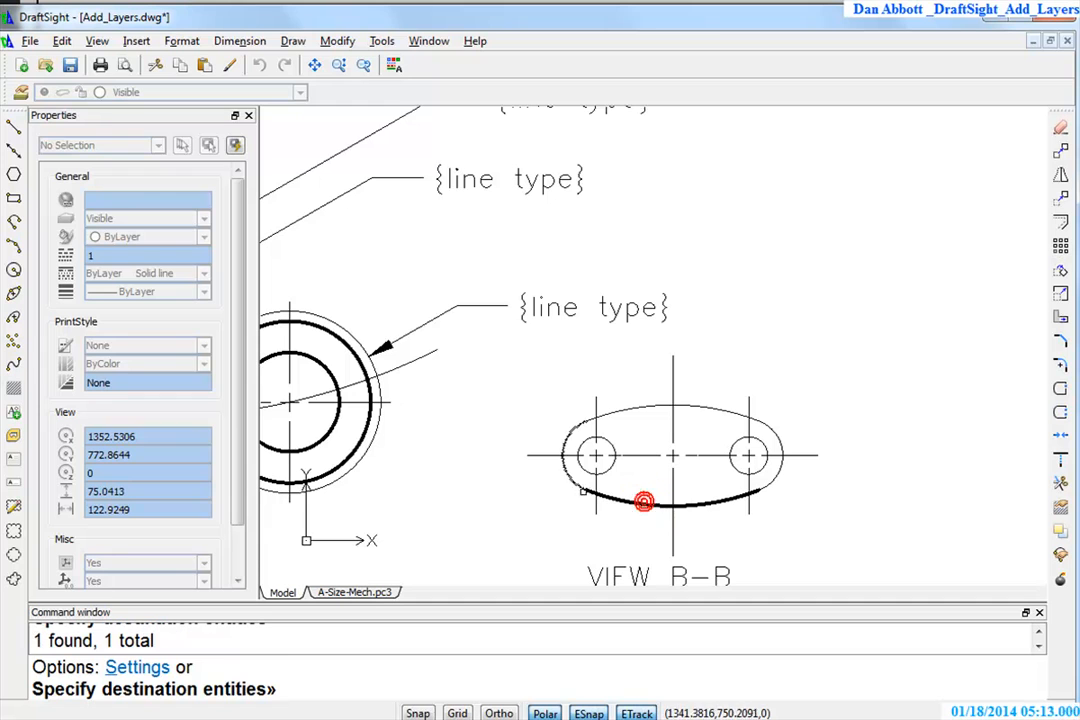
{"action": "left_click", "coordinate": [612, 410]}
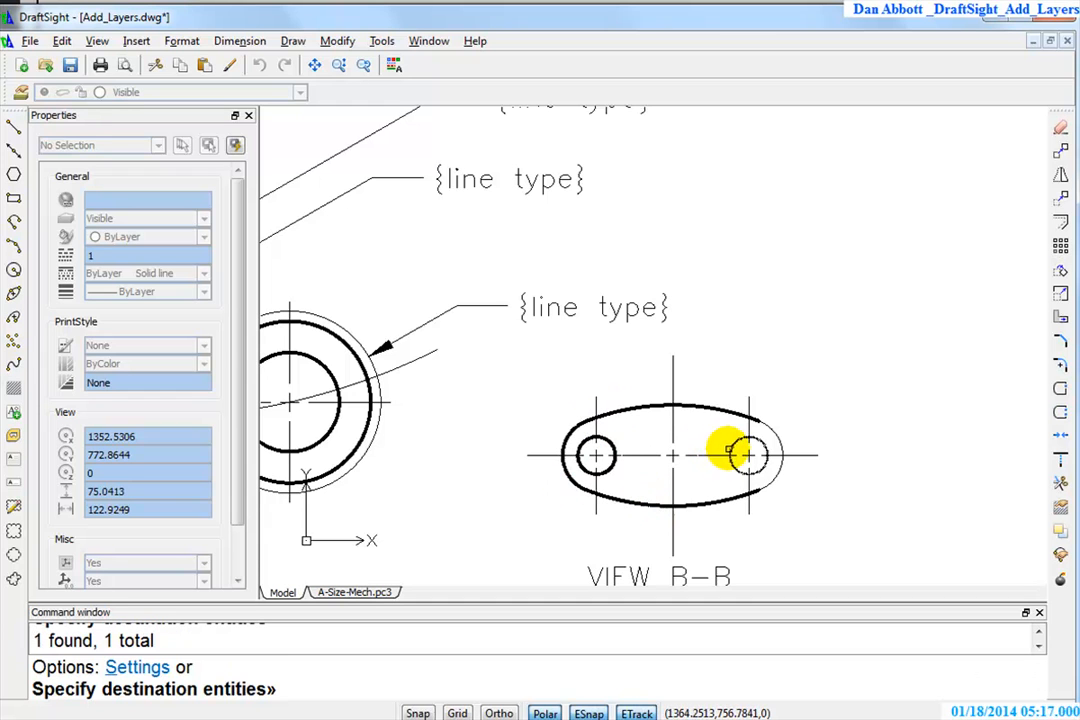
{"action": "scroll", "coordinate": [788, 469], "scroll_direction": "down", "scroll_amount": 5}
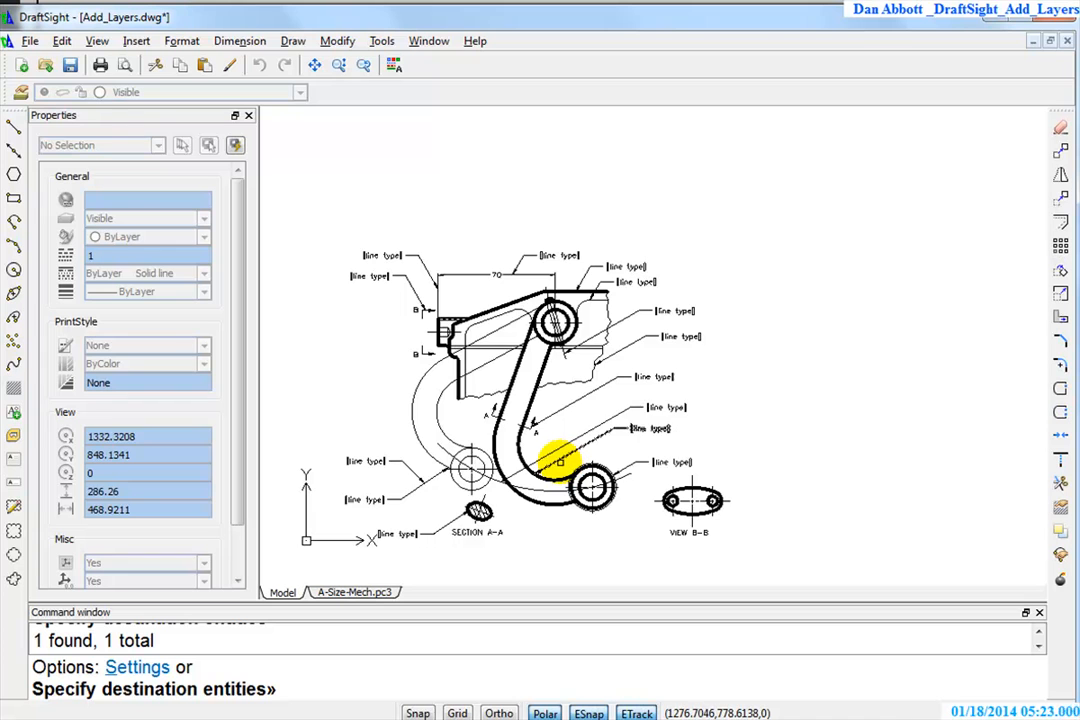
{"action": "scroll", "coordinate": [558, 462], "scroll_direction": "up", "scroll_amount": 2}
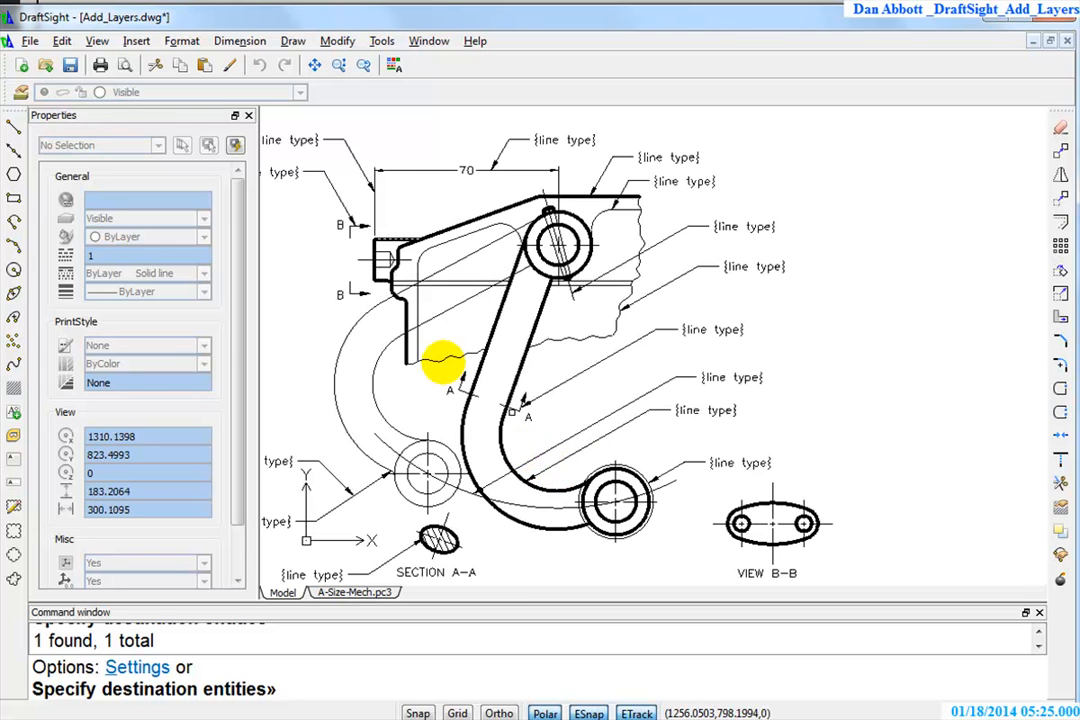
{"action": "key", "text": "Escape"}
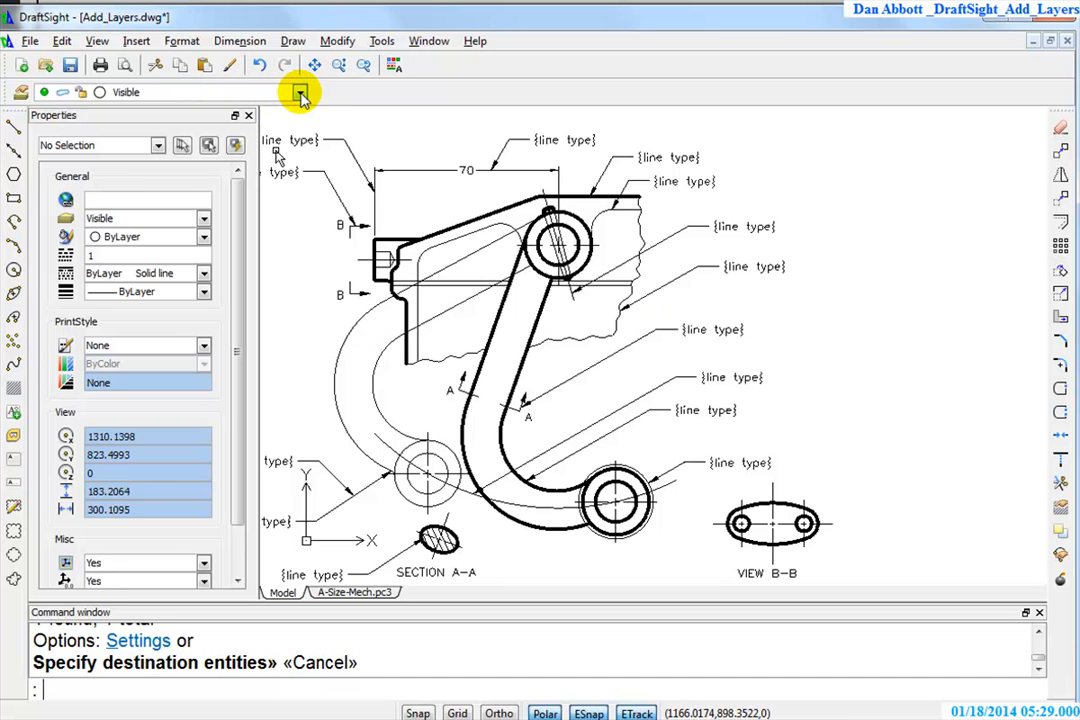
Create a printable layer named Dimension
{"action": "left_click", "coordinate": [20, 91]}
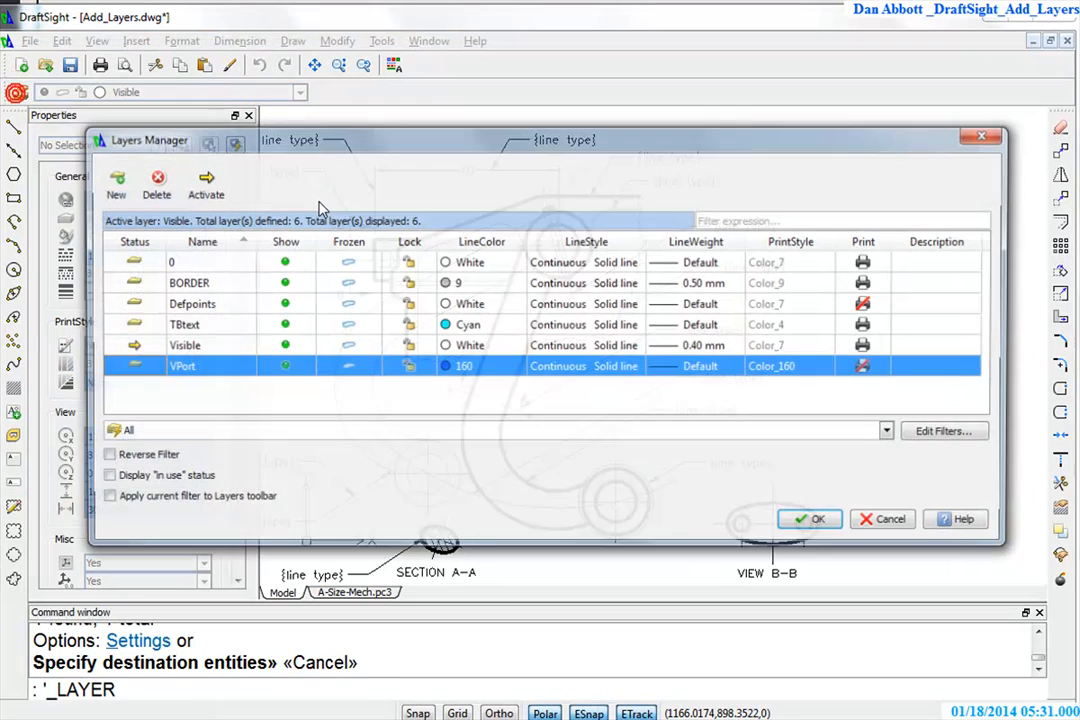
{"action": "left_click", "coordinate": [112, 186]}
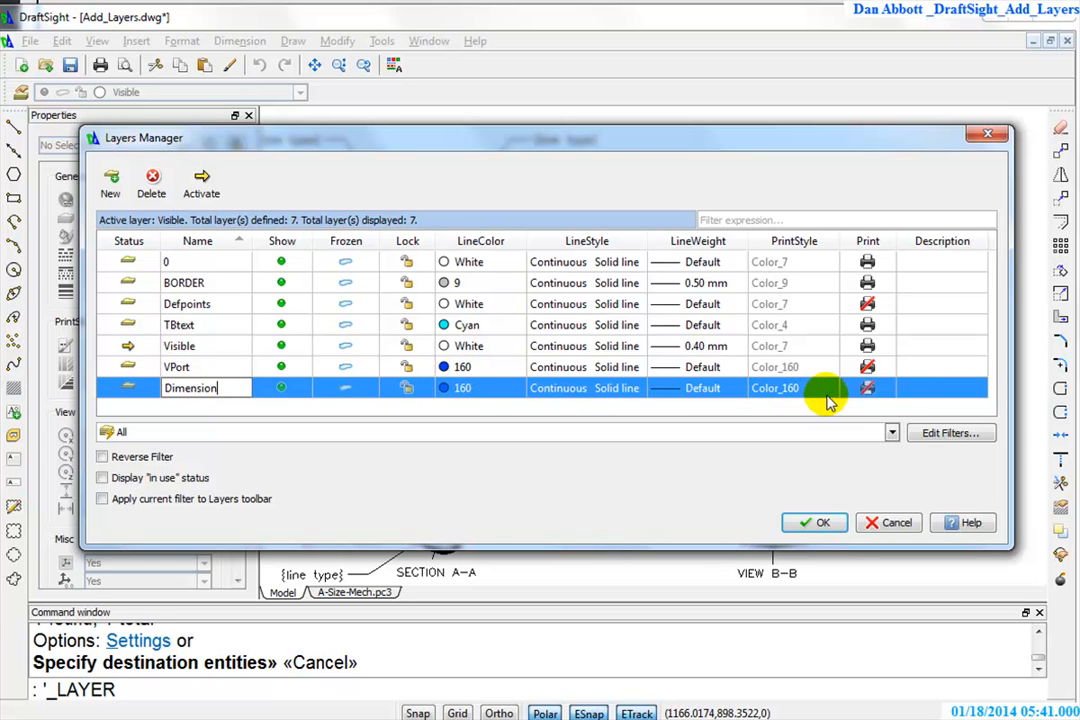
{"action": "left_click", "coordinate": [867, 388]}
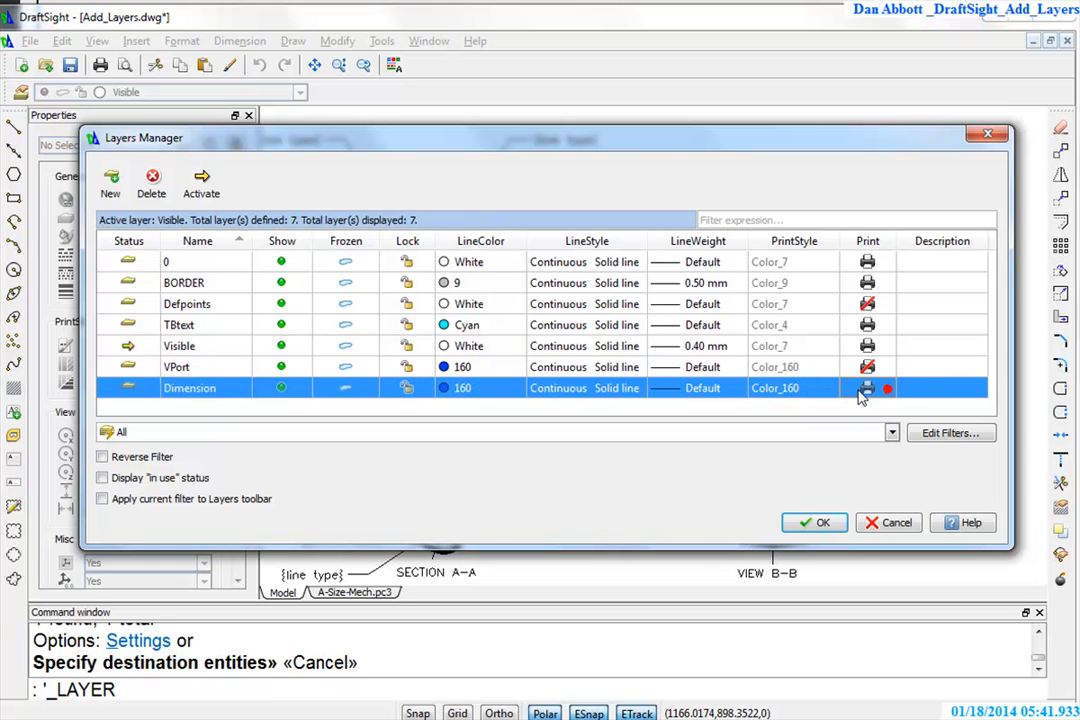
{"action": "left_click", "coordinate": [818, 523]}
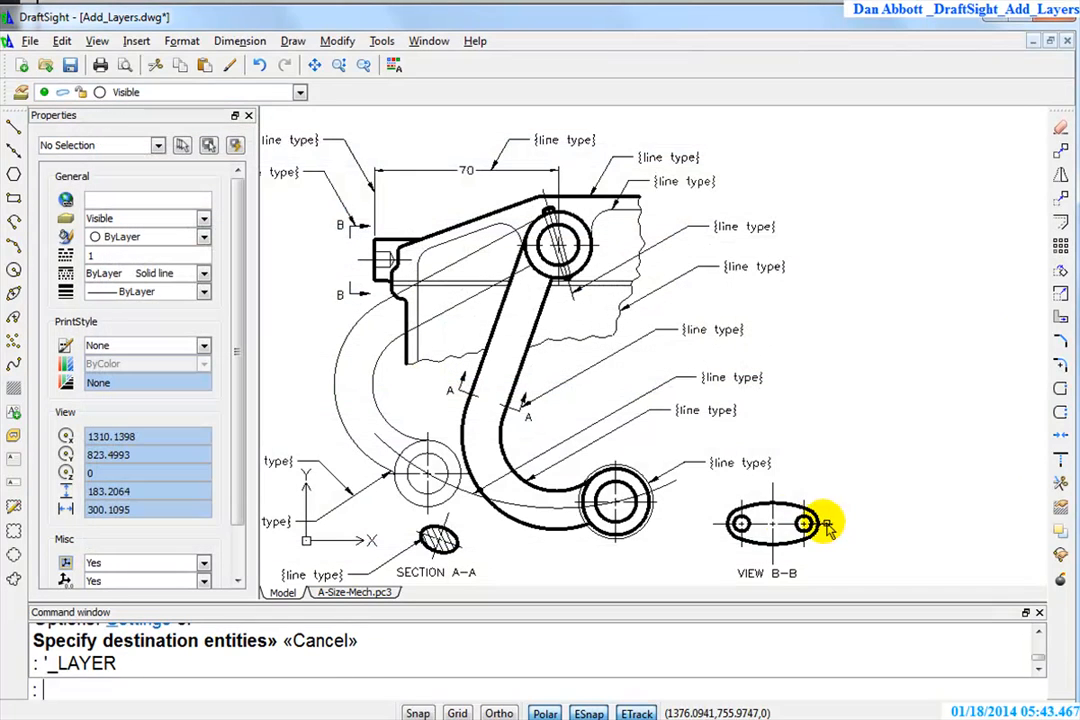
Move the horizontal dimension above the part onto the Dimension layer
{"action": "left_click", "coordinate": [436, 170]}
{"action": "left_click", "coordinate": [299, 92]}
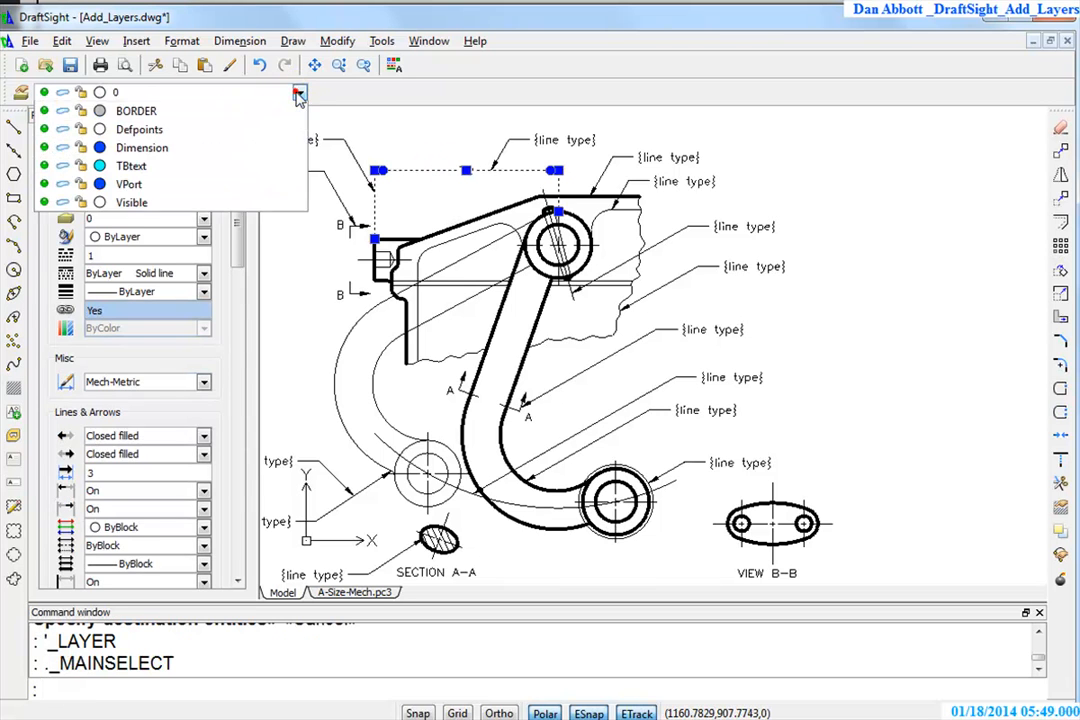
{"action": "left_click", "coordinate": [145, 164]}
{"action": "key", "text": "Escape"}
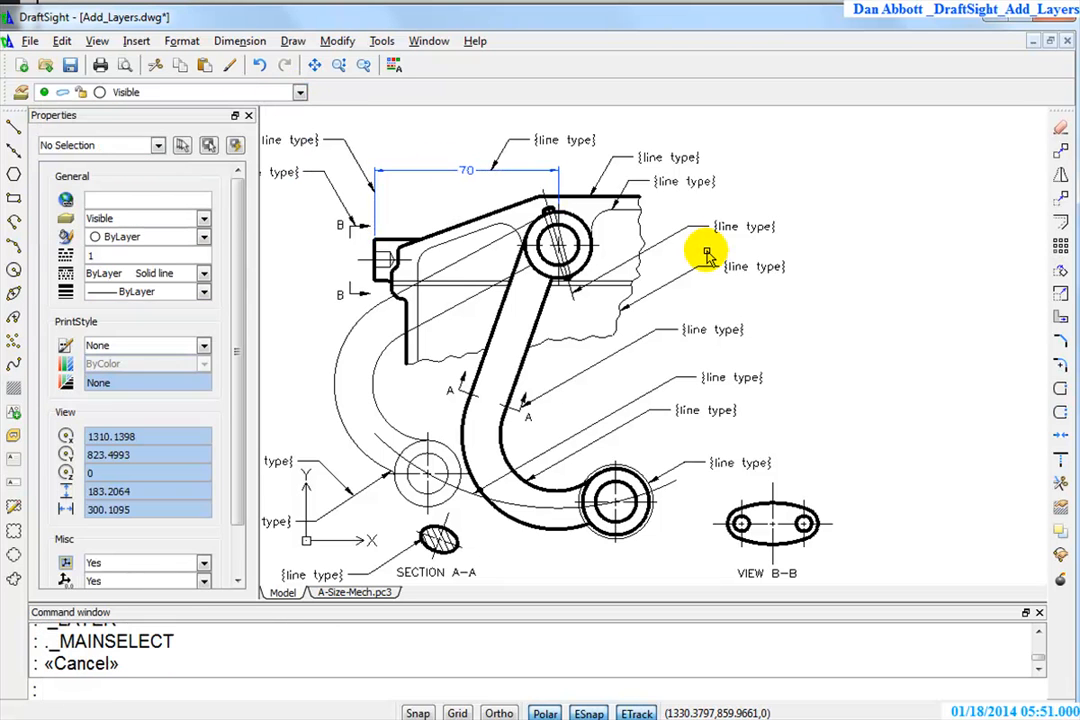
Create a layer named Hidden based on layer 0 and set its line color to Cyan
{"action": "middle_click_drag", "start_coordinate": [767, 262], "coordinate": [866, 280]}
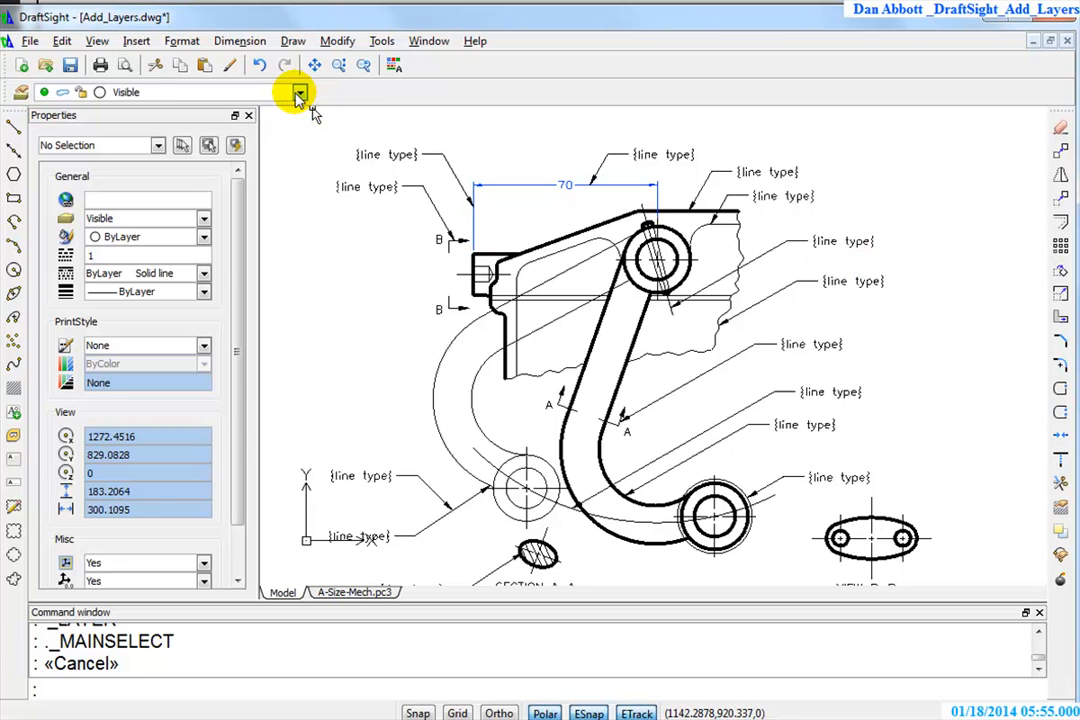
{"action": "left_click", "coordinate": [20, 97]}
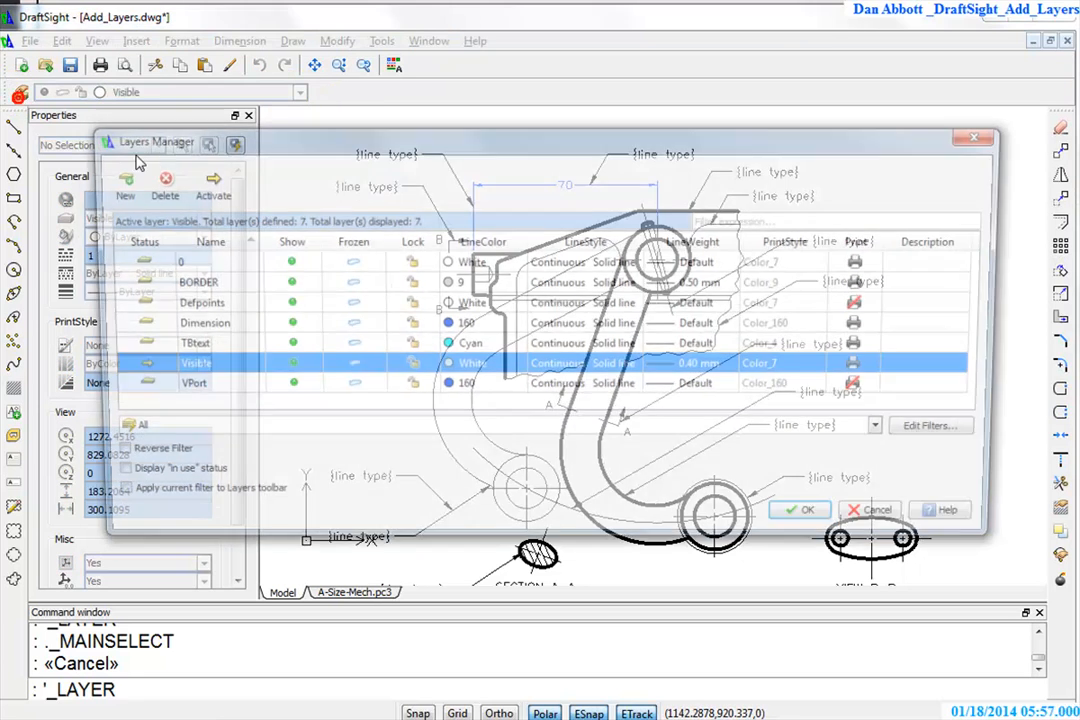
{"action": "left_click", "coordinate": [130, 264]}
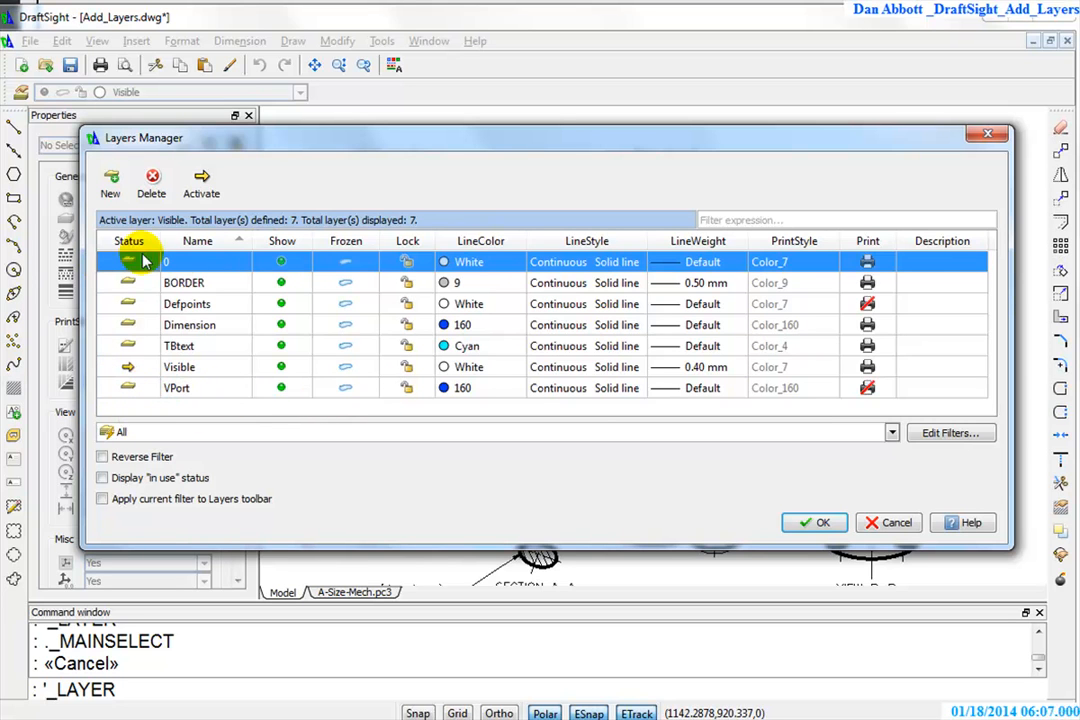
{"action": "left_click", "coordinate": [110, 187]}
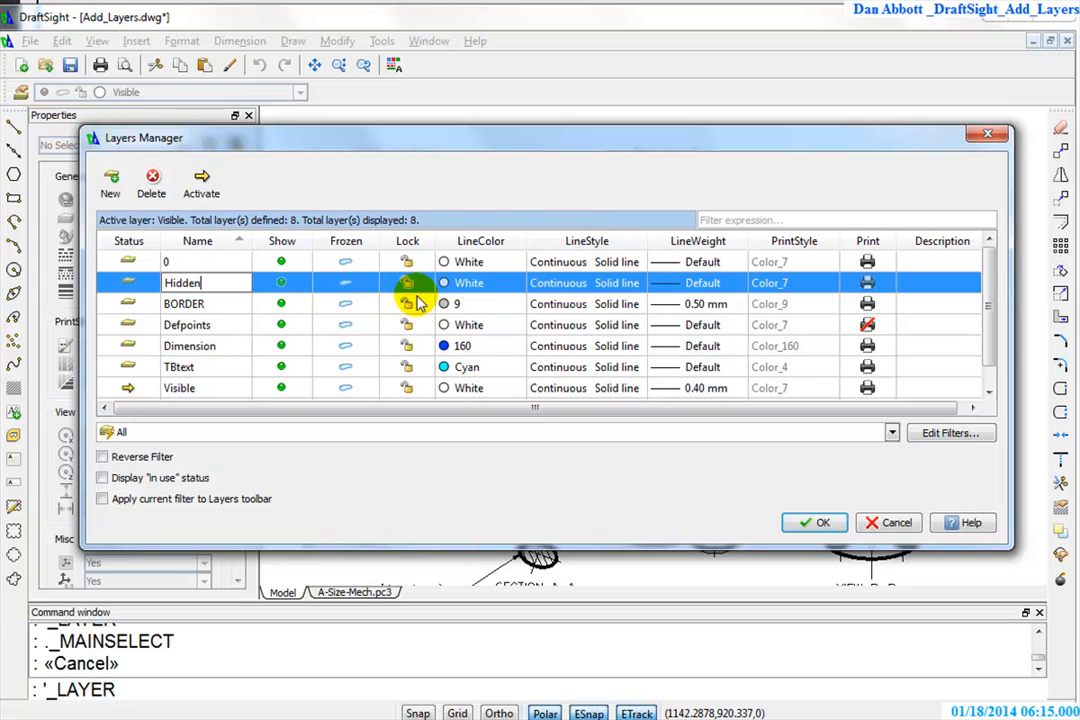
{"action": "left_click", "coordinate": [445, 285]}
{"action": "left_click", "coordinate": [516, 283]}
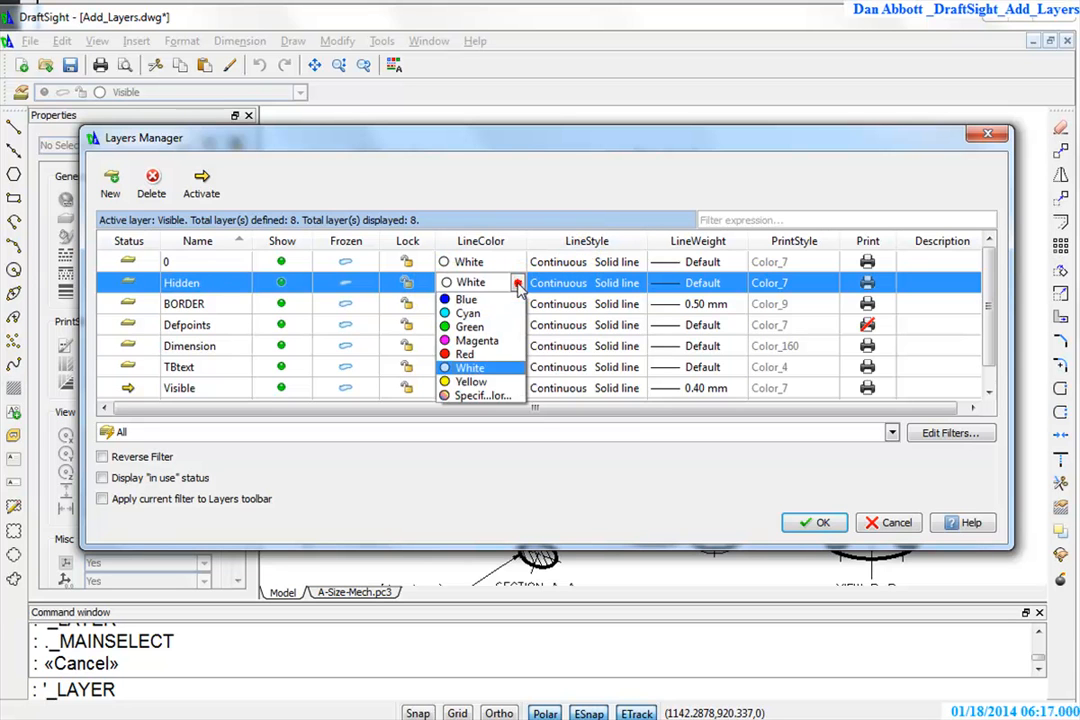
{"action": "left_click", "coordinate": [496, 316]}
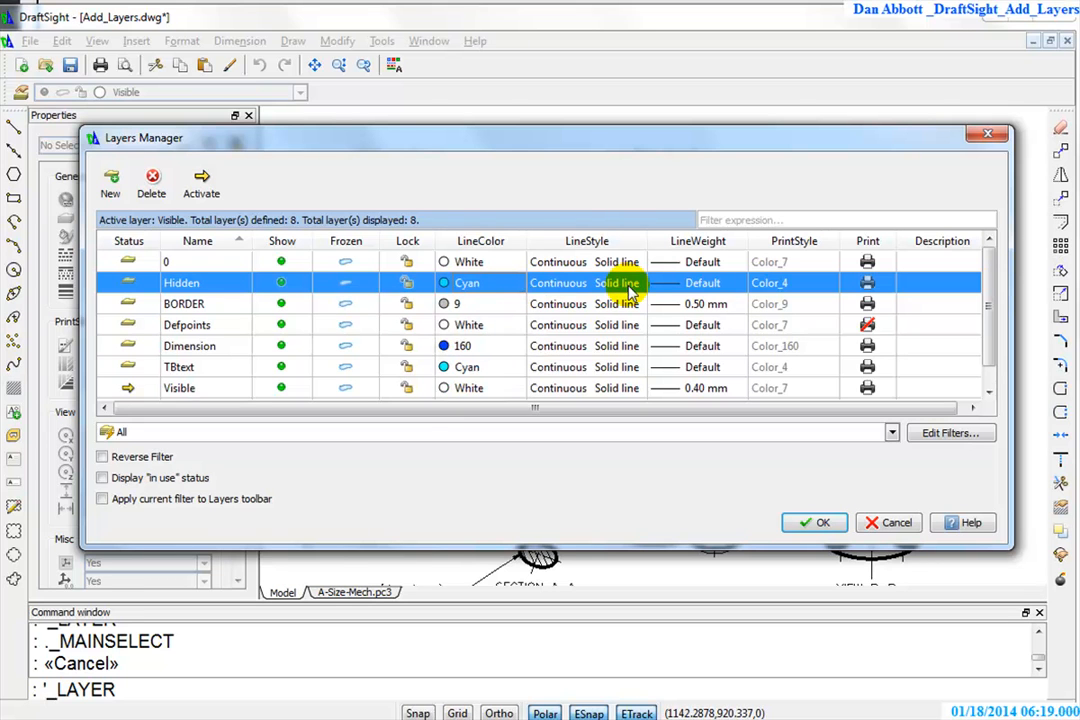
Load the HIDDEN line style from mm.lin and assign it to the Hidden layer
{"action": "left_click", "coordinate": [603, 289]}
{"action": "left_click", "coordinate": [637, 283]}
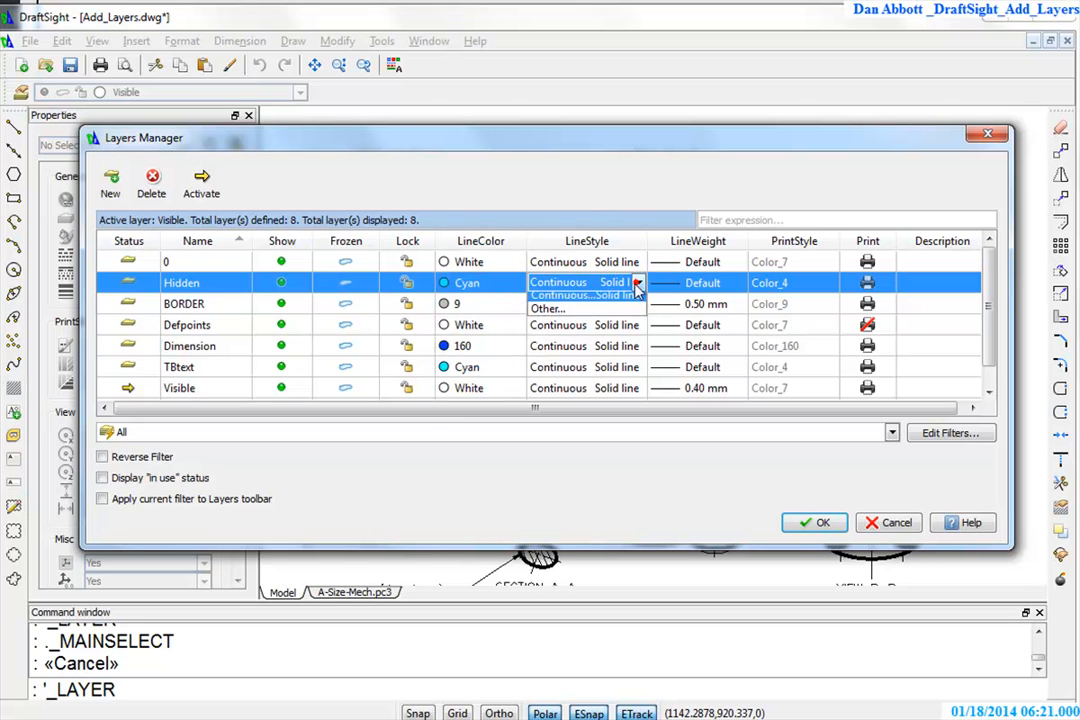
{"action": "left_click", "coordinate": [548, 313]}
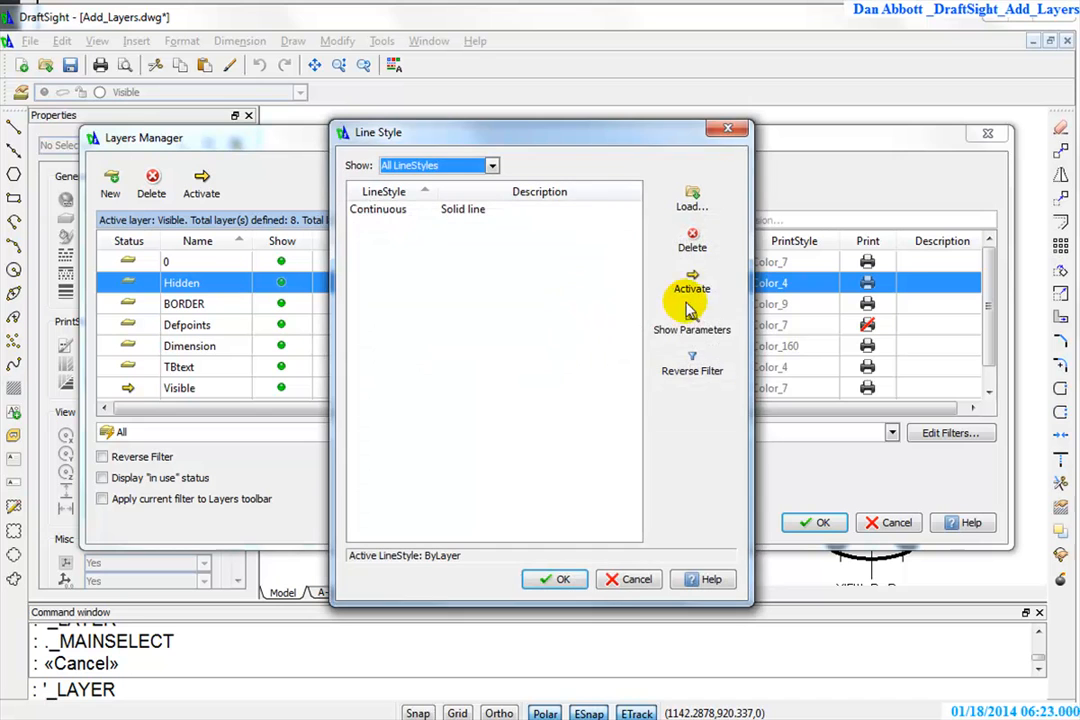
{"action": "left_click", "coordinate": [692, 205]}
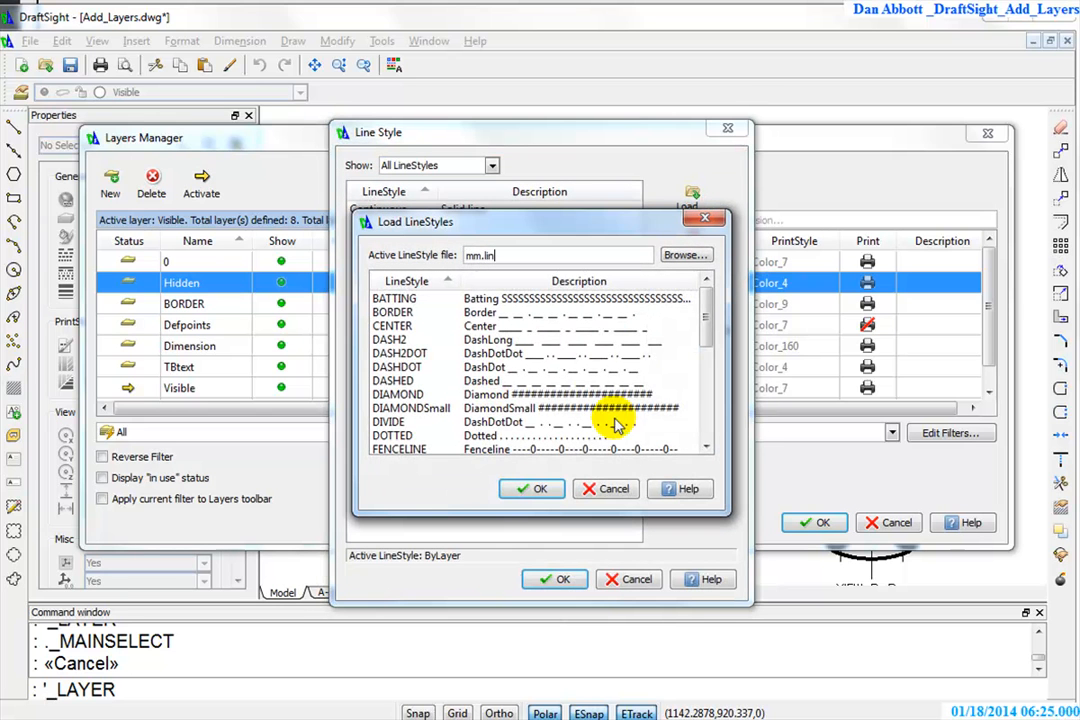
{"action": "left_click_drag", "start_coordinate": [702, 310], "coordinate": [707, 378]}
{"action": "left_click", "coordinate": [395, 384]}
{"action": "left_click", "coordinate": [535, 488]}
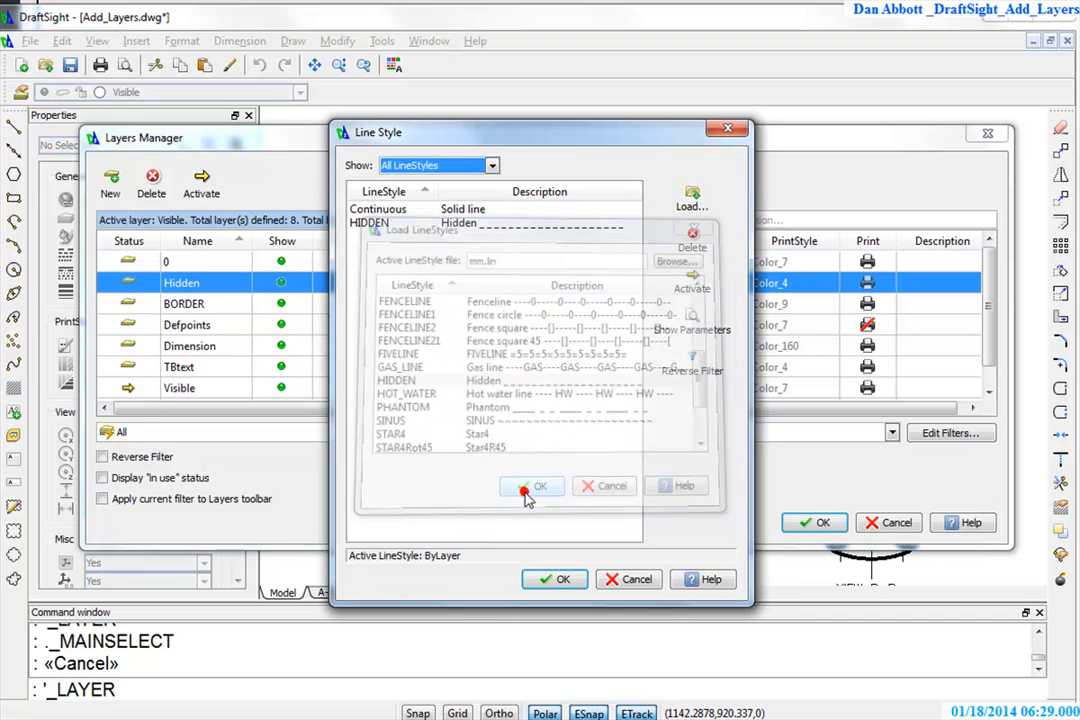
{"action": "left_click", "coordinate": [372, 224]}
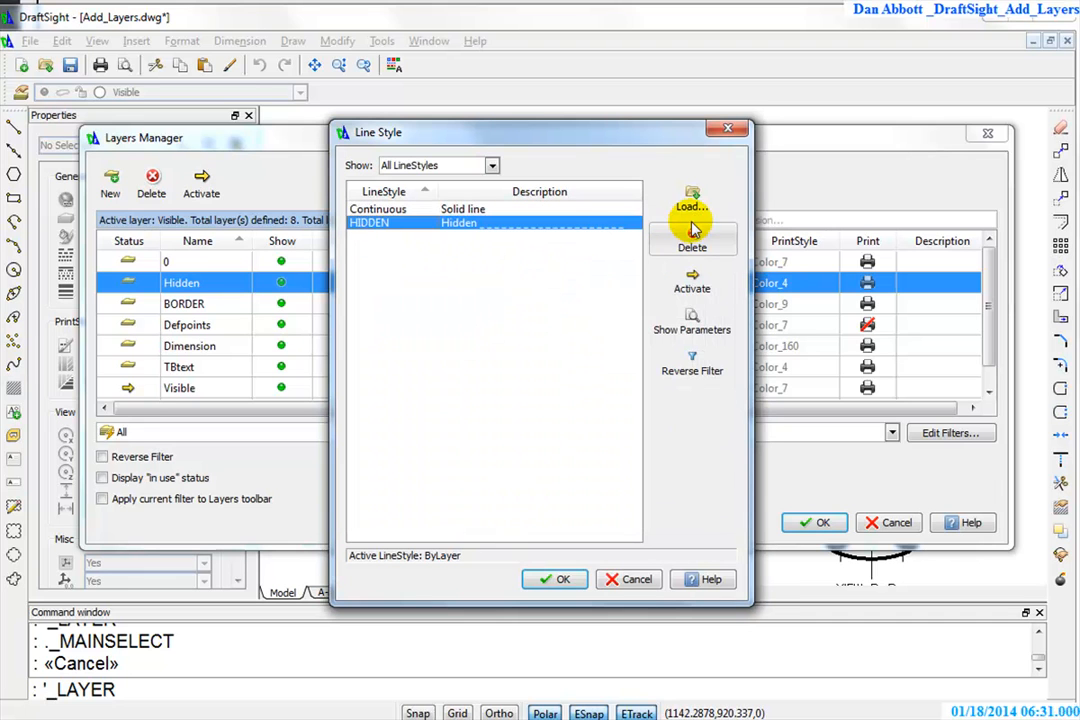
{"action": "left_click", "coordinate": [556, 579]}
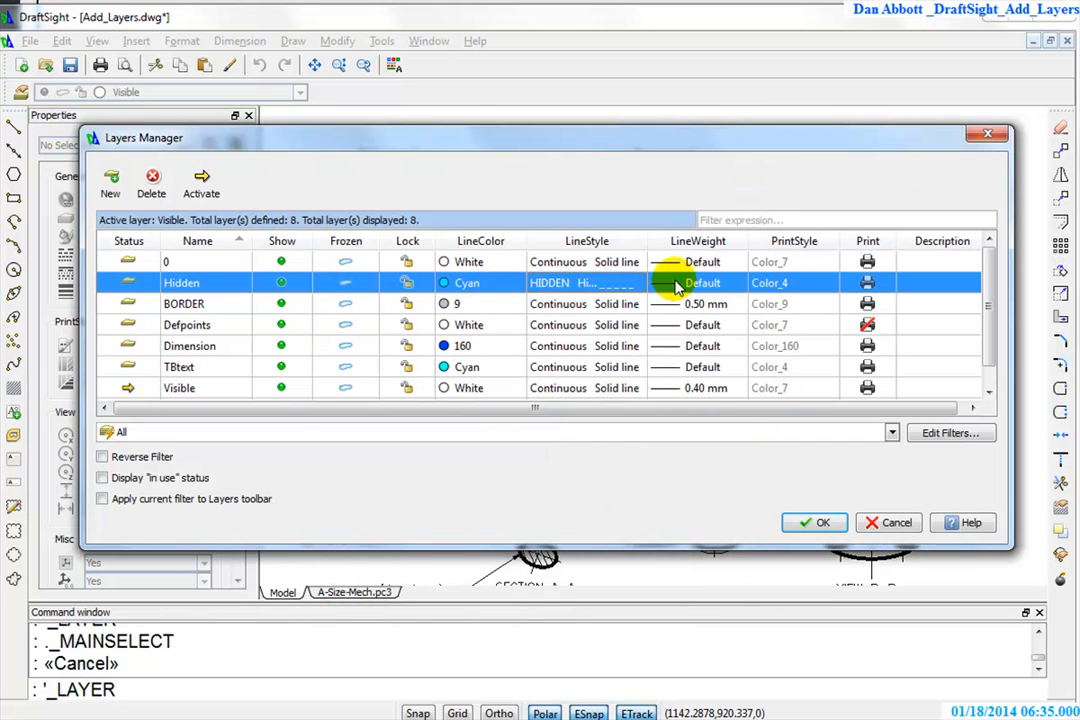
Set the Hidden layer's line weight to 0.20 mm and accept the layer changes
{"action": "left_click", "coordinate": [705, 285]}
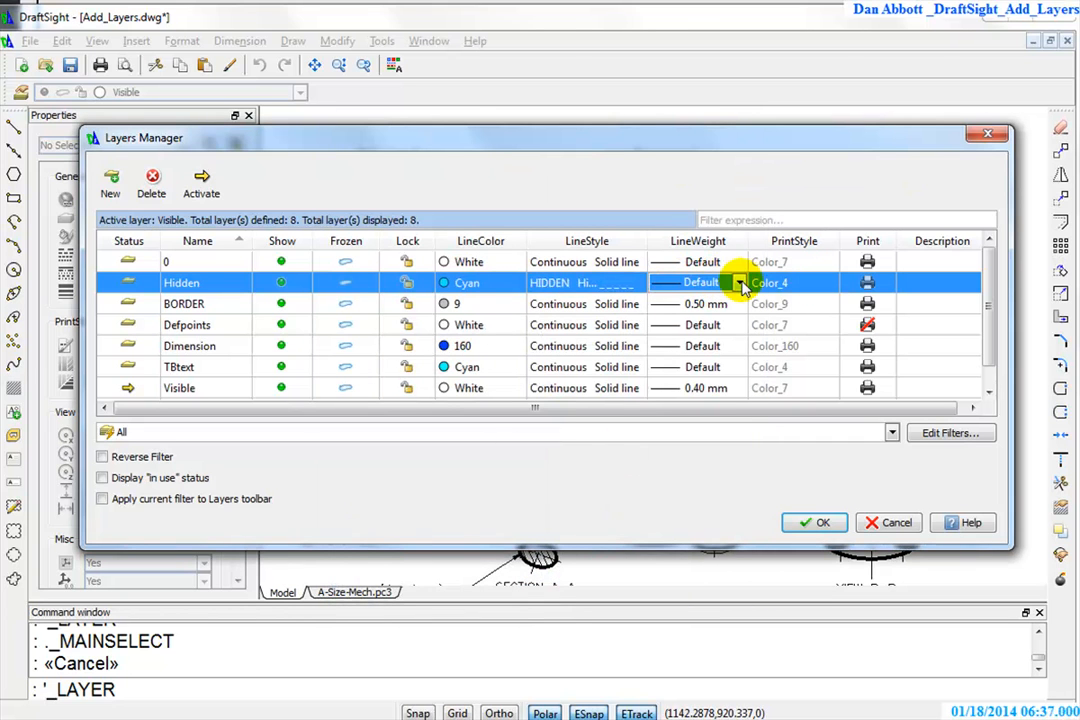
{"action": "left_click", "coordinate": [739, 283]}
{"action": "left_click_drag", "start_coordinate": [741, 315], "coordinate": [742, 353]}
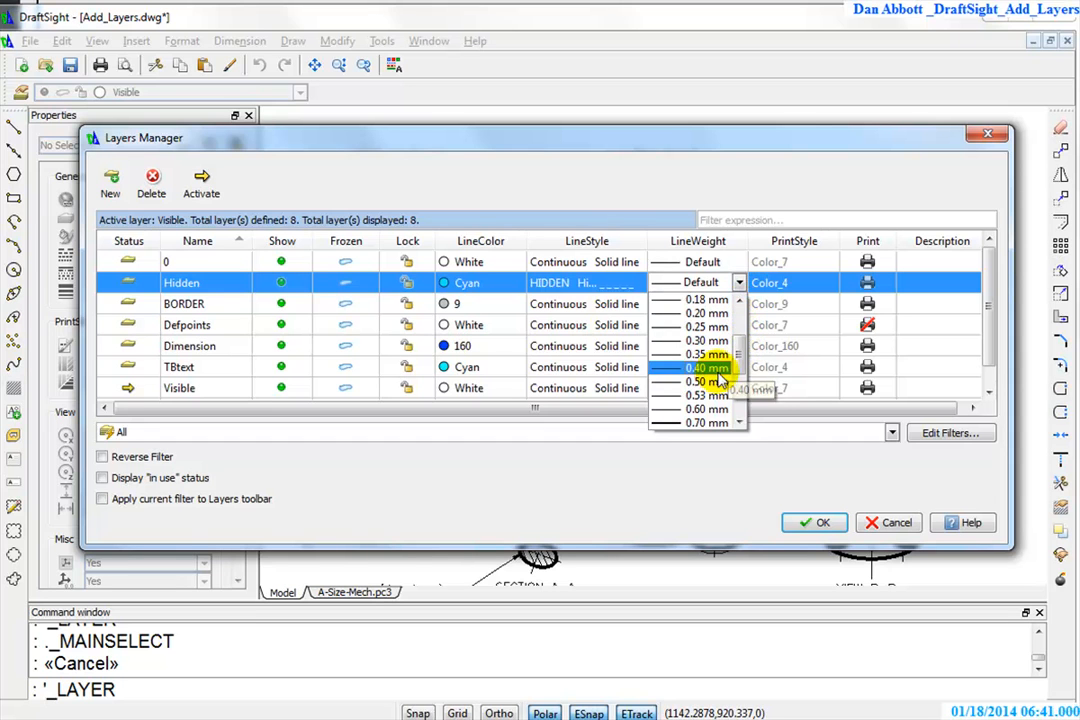
{"action": "left_click", "coordinate": [705, 314]}
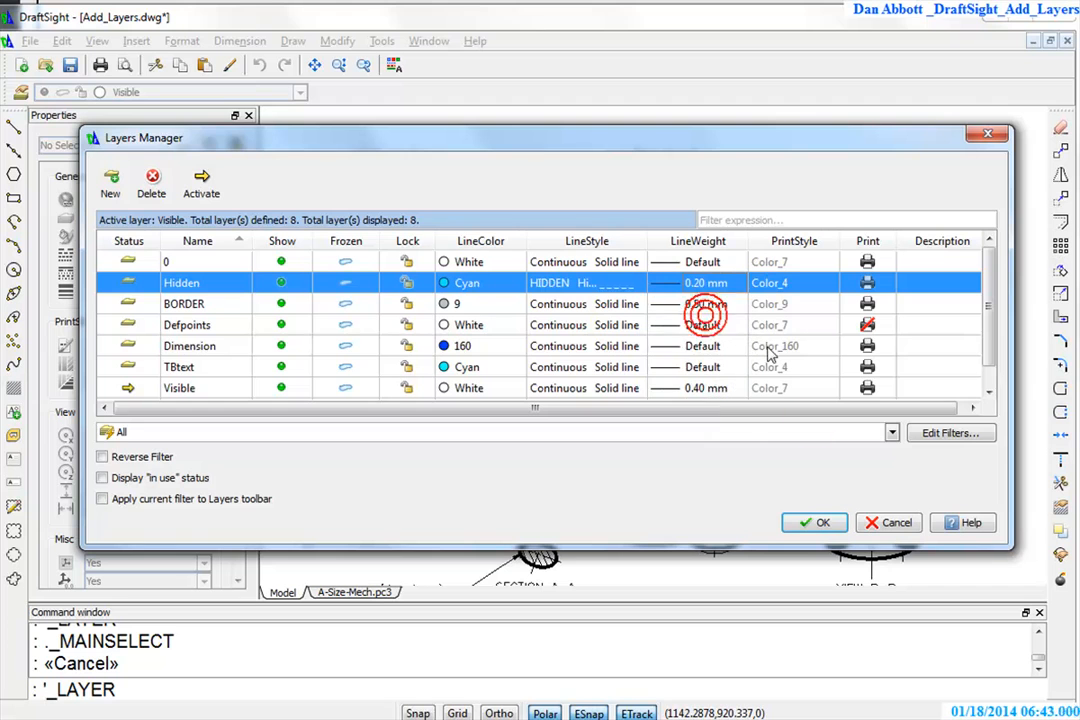
{"action": "left_click", "coordinate": [812, 522]}
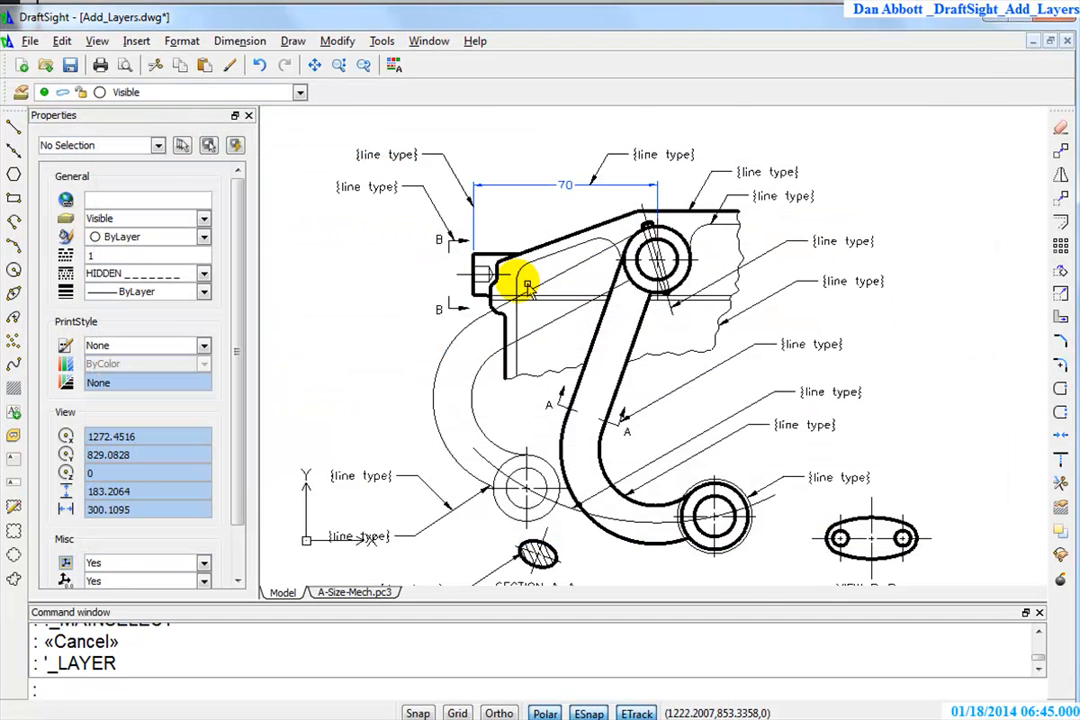
Move the upper horizontal edge of the drilled hole near View B-B's cutting arrows onto the Hidden layer
{"action": "scroll", "coordinate": [518, 277], "scroll_direction": "up", "scroll_amount": 1}
{"action": "scroll", "coordinate": [482, 304], "scroll_direction": "up", "scroll_amount": 1}
{"action": "scroll", "coordinate": [412, 276], "scroll_direction": "up", "scroll_amount": 1}
{"action": "scroll", "coordinate": [412, 276], "scroll_direction": "up", "scroll_amount": 1}
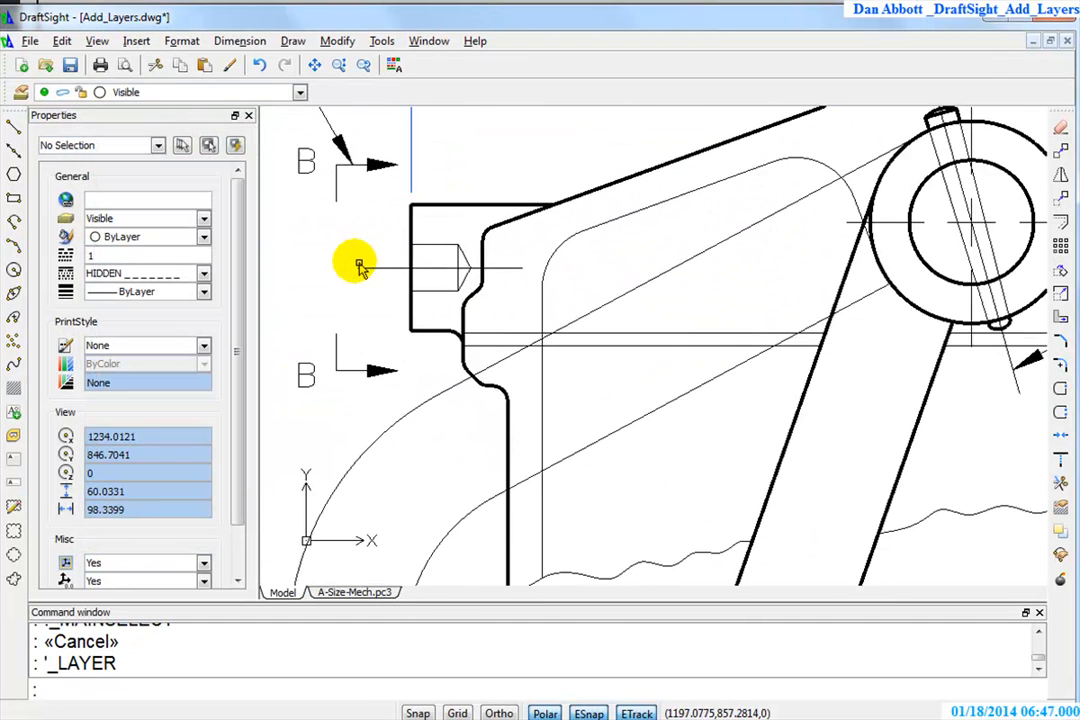
{"action": "left_click", "coordinate": [432, 246]}
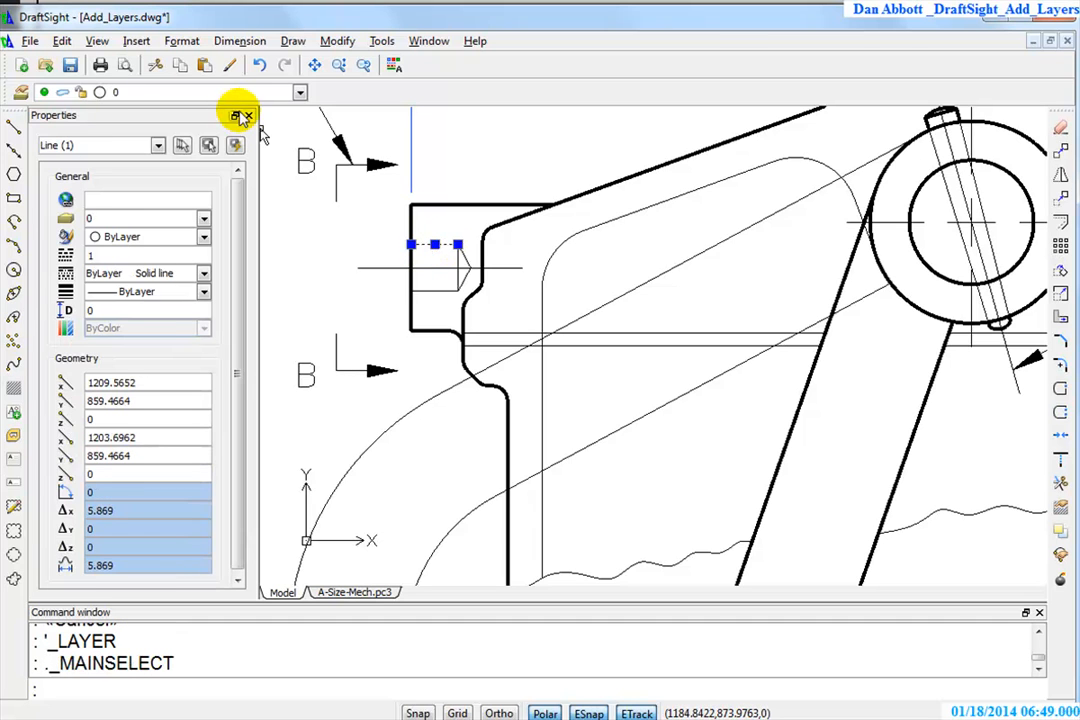
{"action": "left_click", "coordinate": [299, 92]}
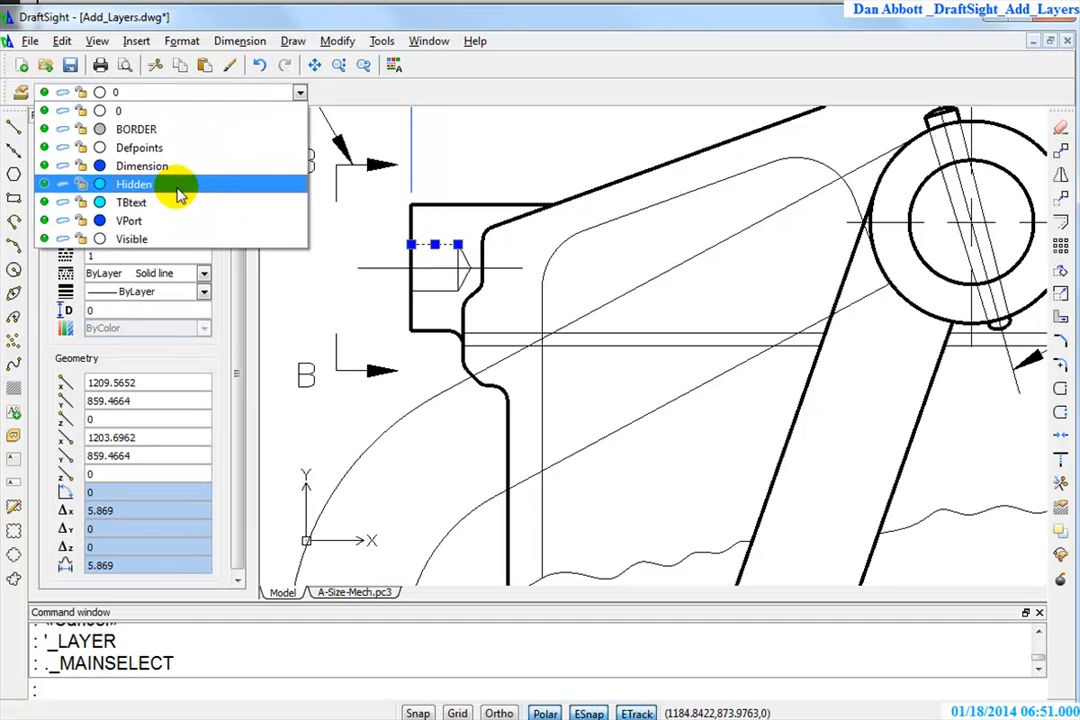
{"action": "left_click", "coordinate": [244, 181]}
{"action": "key", "text": "Escape"}
Set the line scale of the drilled hole's upper horizontal edge to 0.5
{"action": "scroll", "coordinate": [470, 285], "scroll_direction": "up", "scroll_amount": 5}
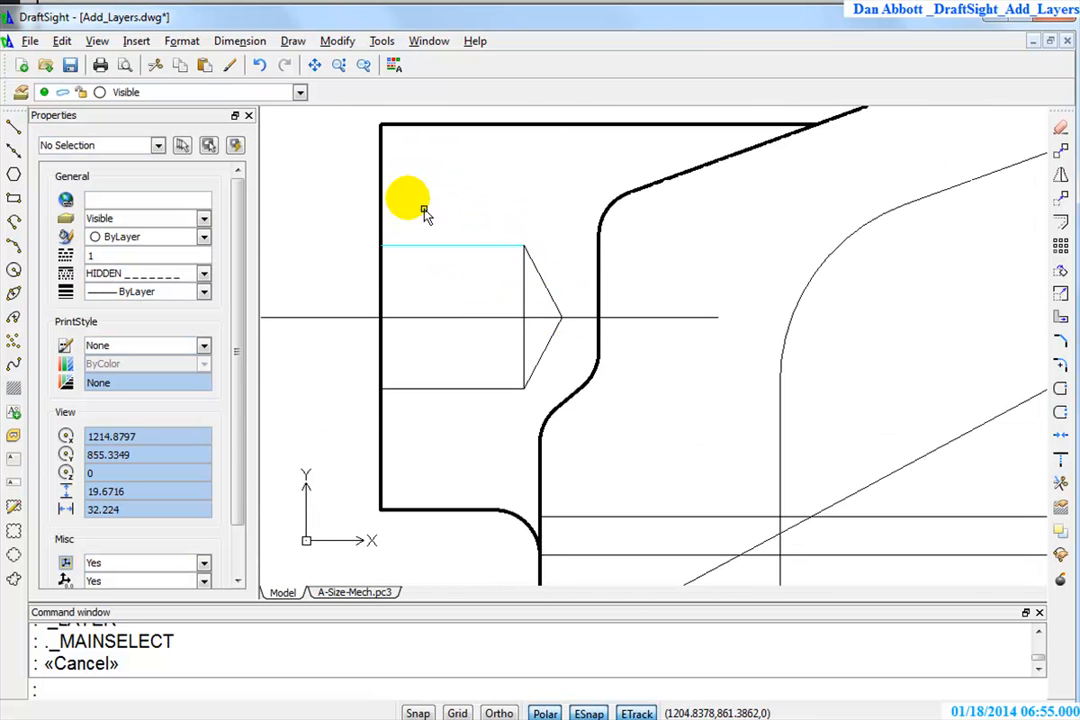
{"action": "left_click", "coordinate": [486, 252]}
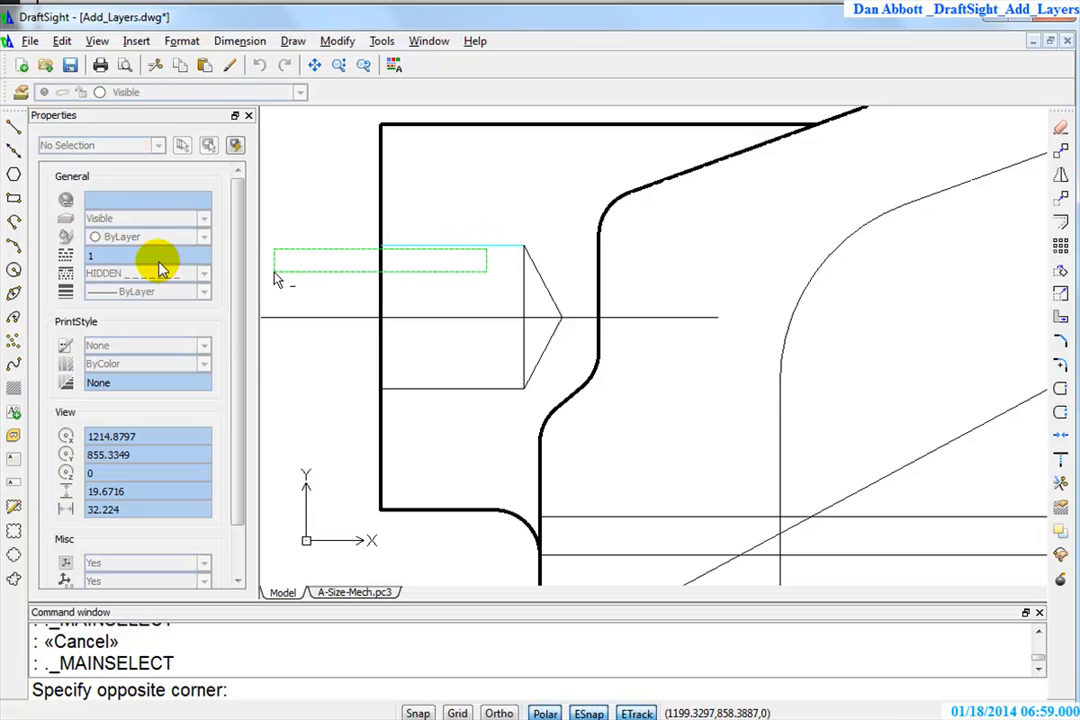
{"action": "key", "text": "Escape"}
{"action": "key", "text": "Escape"}
{"action": "left_click", "coordinate": [482, 245]}
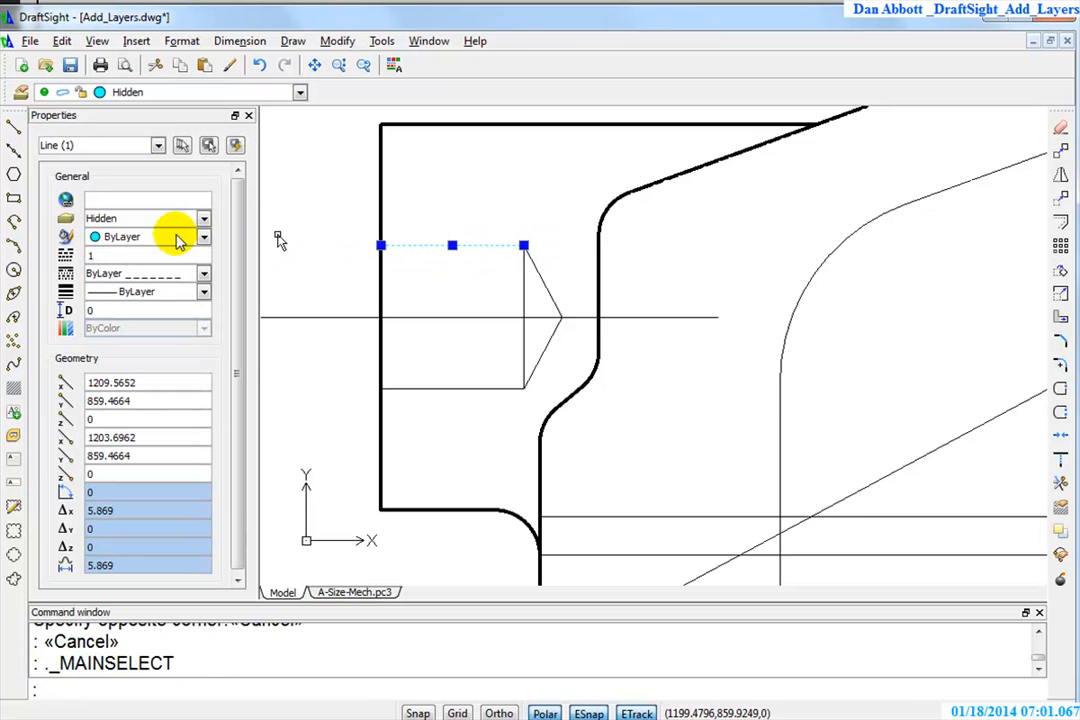
{"action": "left_click", "coordinate": [92, 255]}
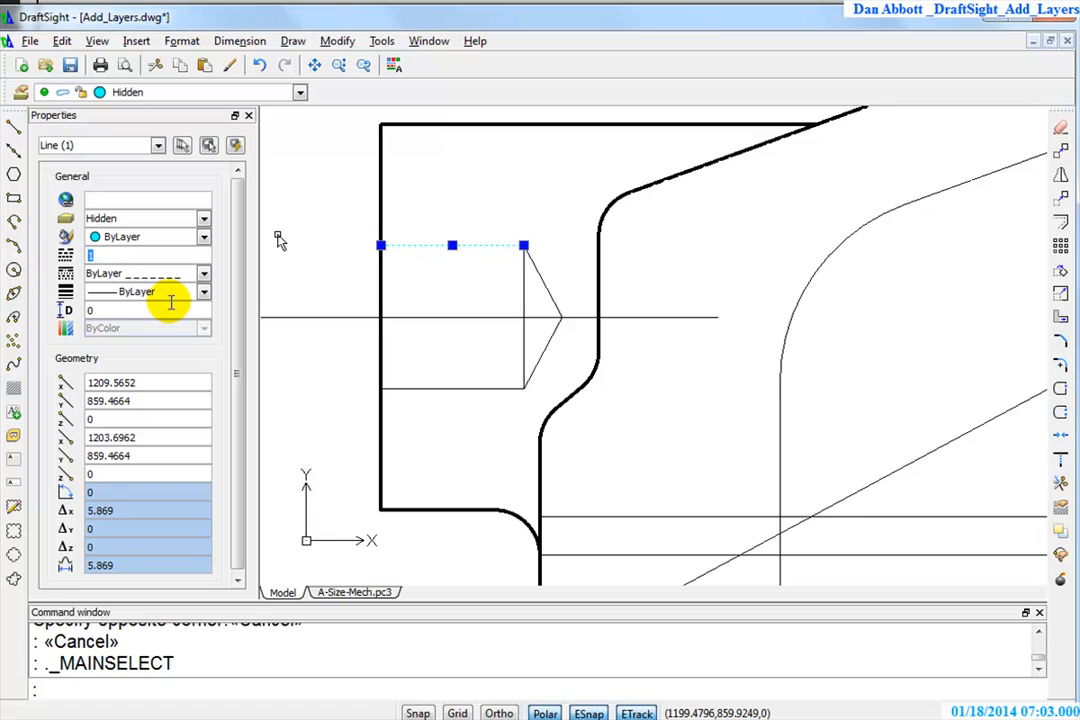
{"action": "key", "text": "Tab"}
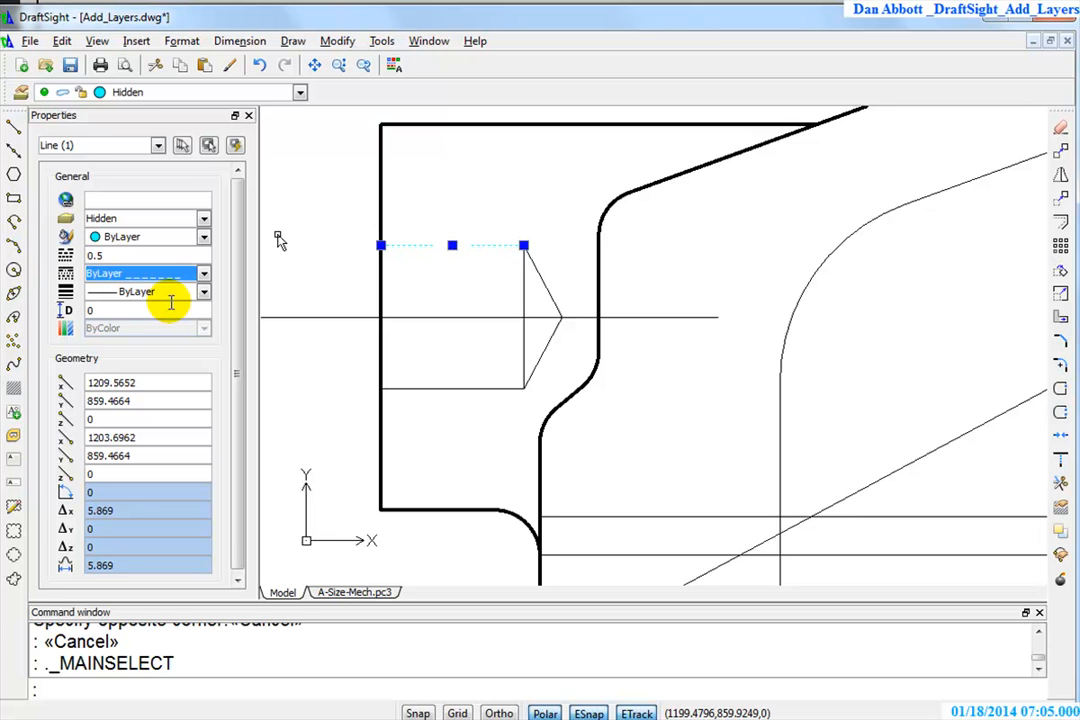
{"action": "key", "text": "Escape"}
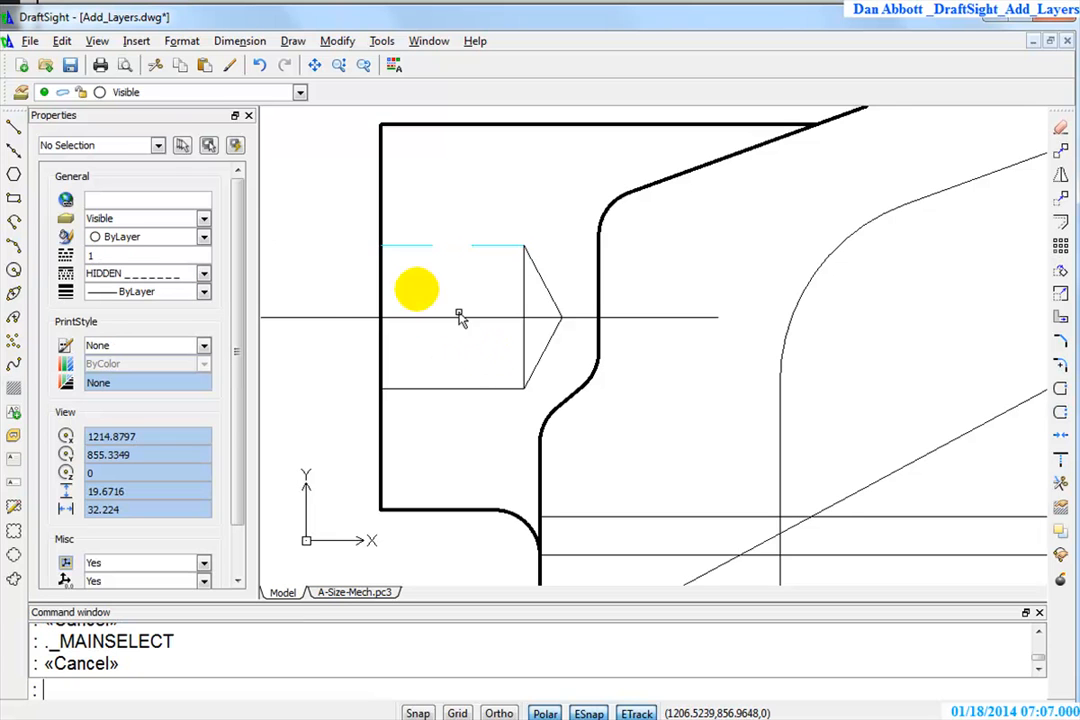
Copy the upper hole edge's properties to the hole's lower horizontal, vertical and two sloped tip lines with Property Painter
{"action": "left_click", "coordinate": [230, 66]}
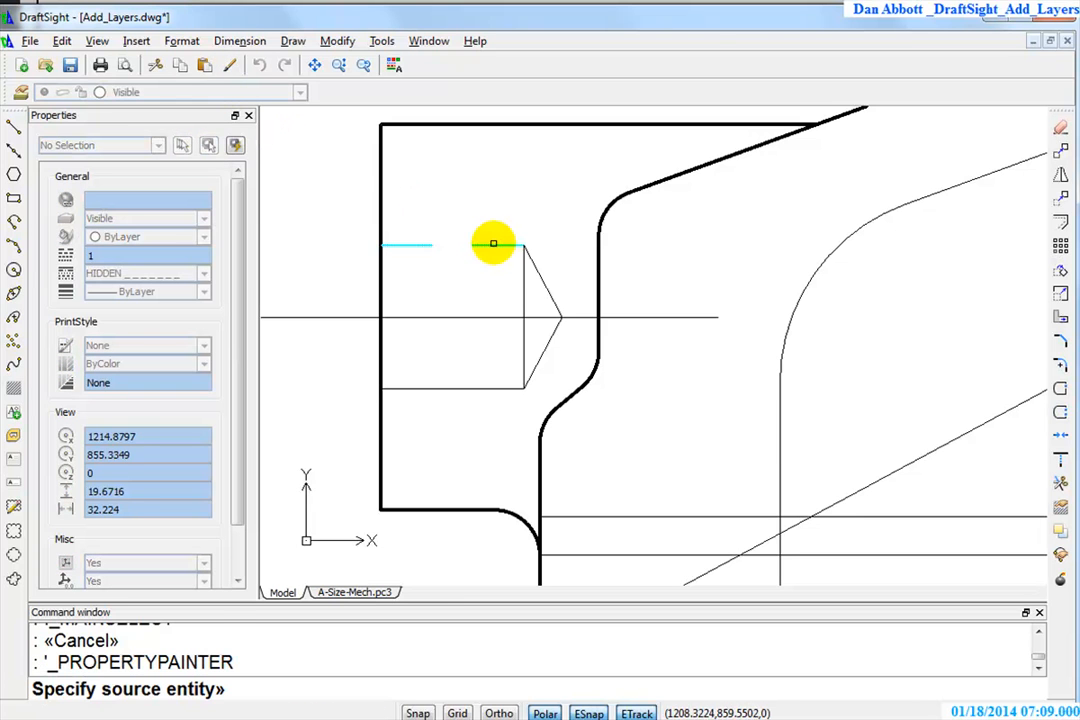
{"action": "left_click", "coordinate": [494, 244]}
{"action": "left_click", "coordinate": [487, 389]}
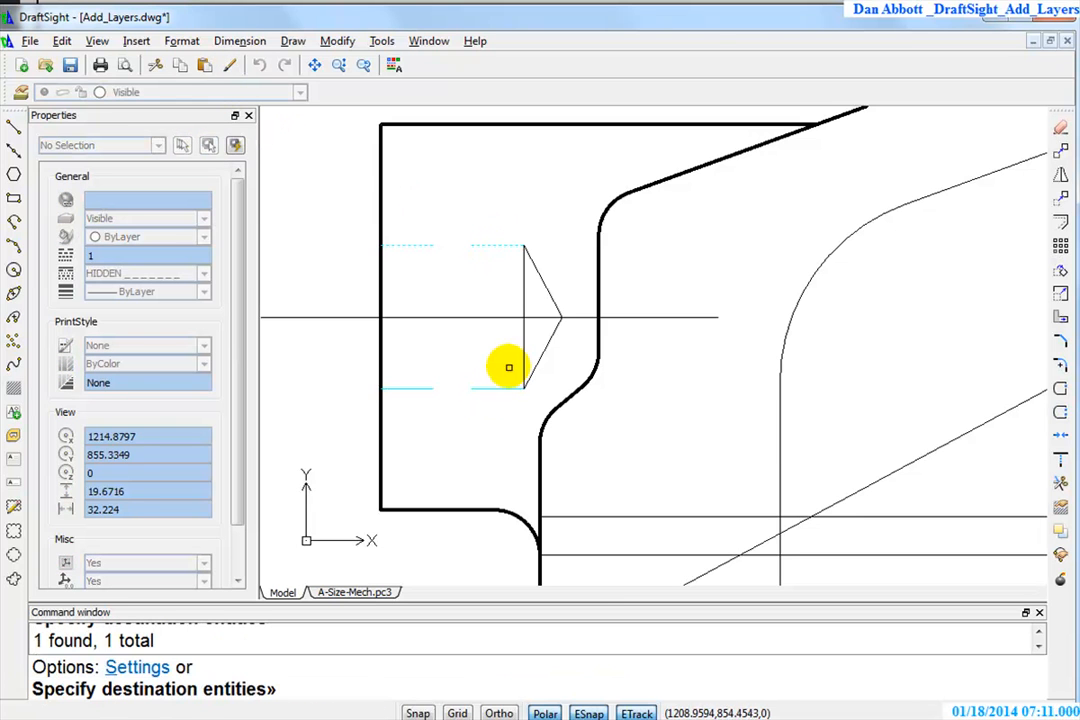
{"action": "left_click", "coordinate": [523, 356]}
{"action": "left_click", "coordinate": [549, 350]}
{"action": "left_click", "coordinate": [552, 299]}
{"action": "key", "text": "Escape"}
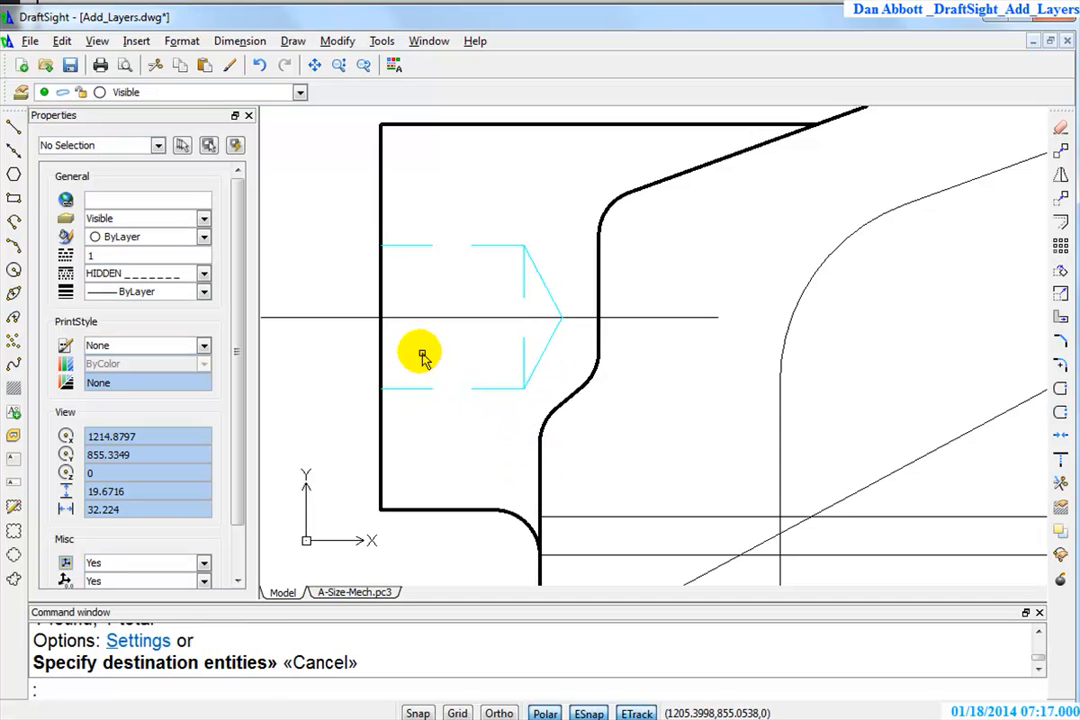
{"action": "left_click", "coordinate": [562, 208]}
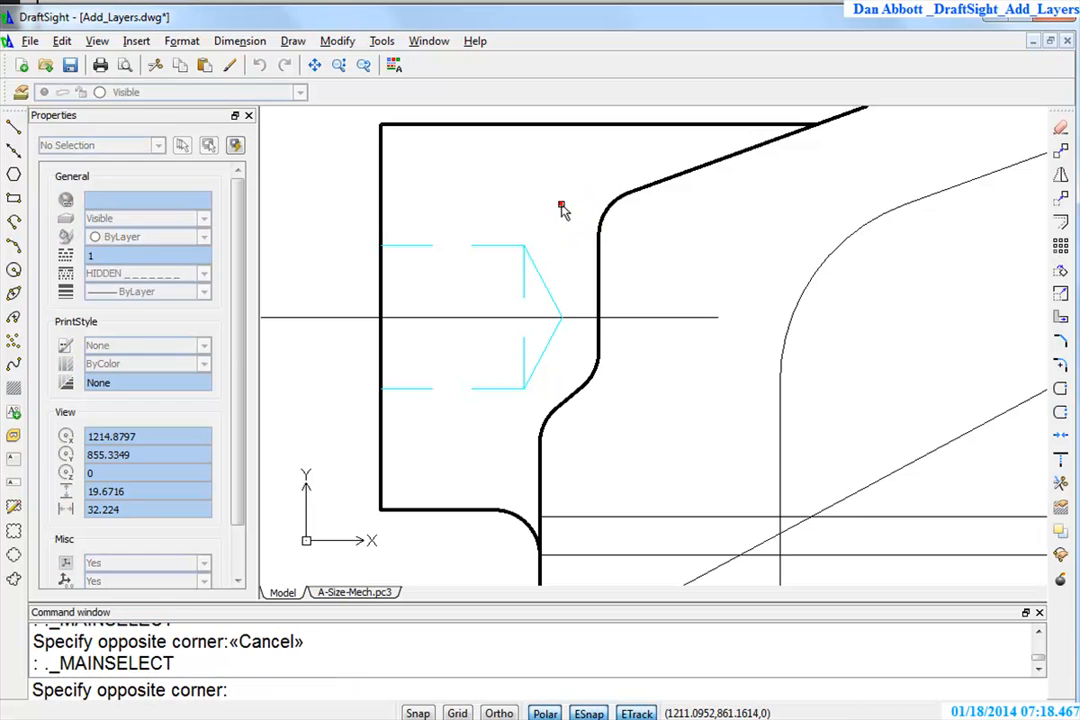
{"action": "left_click", "coordinate": [447, 286]}
{"action": "left_click", "coordinate": [560, 372]}
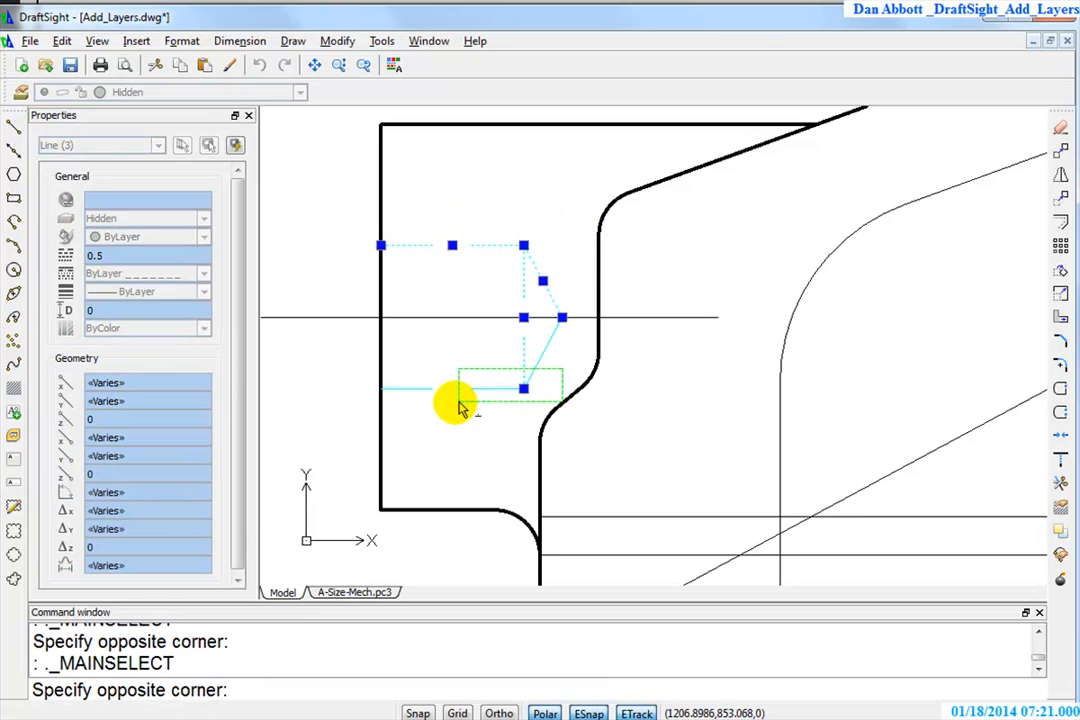
{"action": "left_click", "coordinate": [452, 402]}
{"action": "key", "text": "Escape"}
Set the line scale of the hole's horizontal edges, vertical edge and lower sloped tip line to 0.3
{"action": "left_click", "coordinate": [571, 346]}
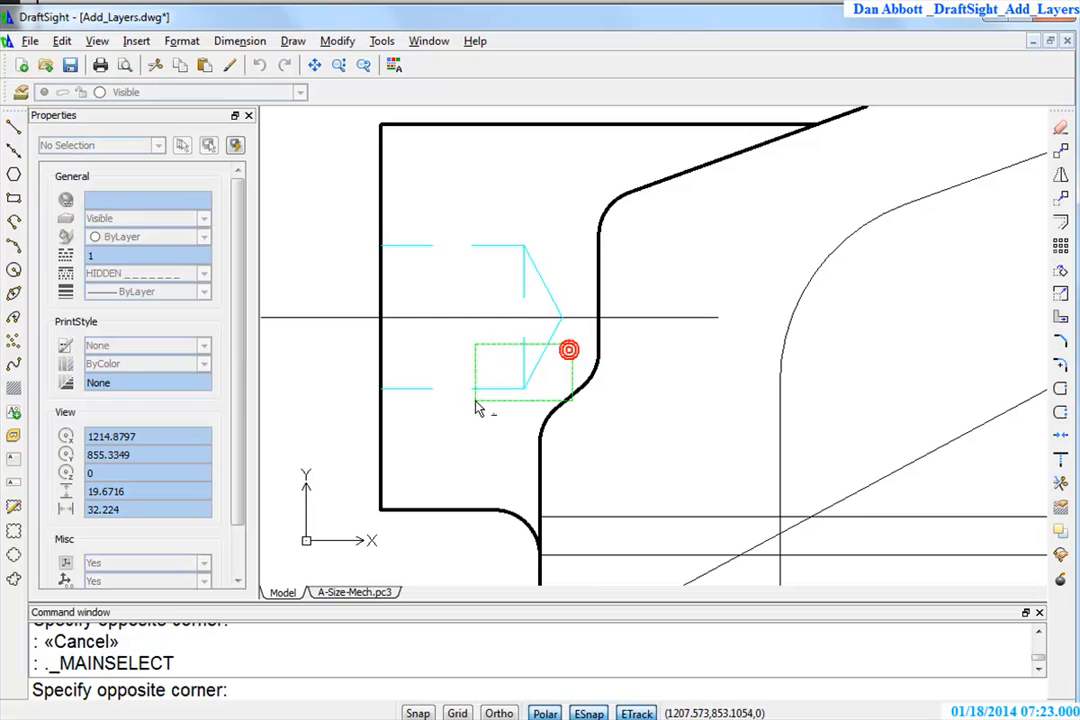
{"action": "left_click", "coordinate": [455, 390]}
{"action": "left_click", "coordinate": [489, 374]}
{"action": "left_click", "coordinate": [472, 415]}
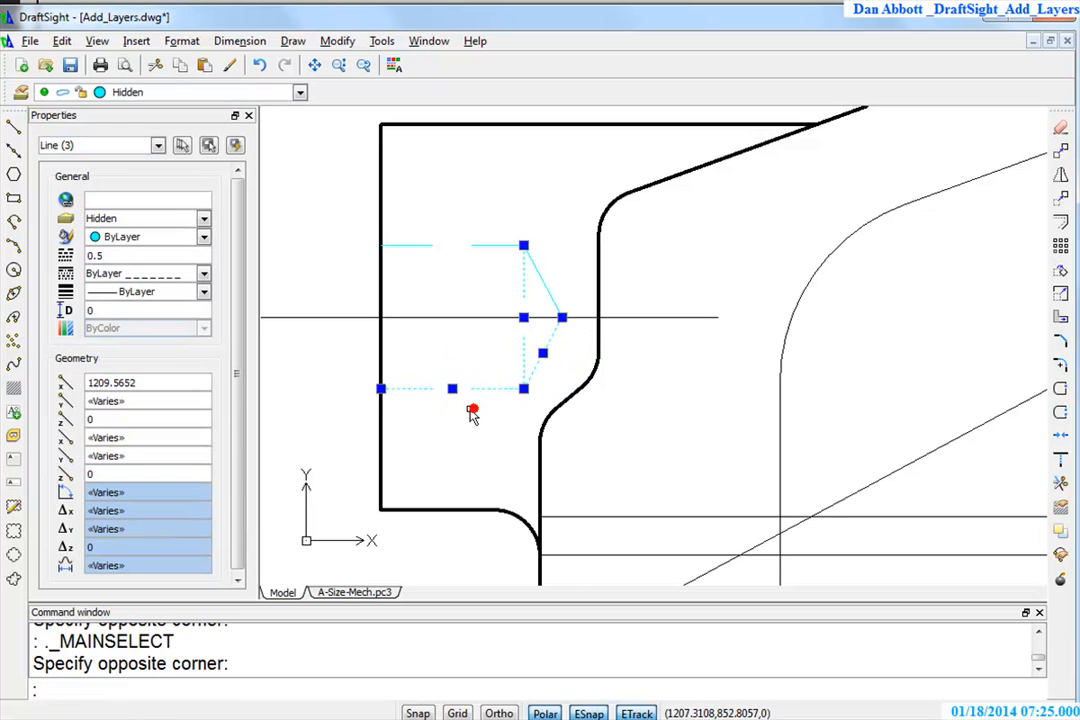
{"action": "left_click", "coordinate": [509, 205]}
{"action": "left_click", "coordinate": [454, 269]}
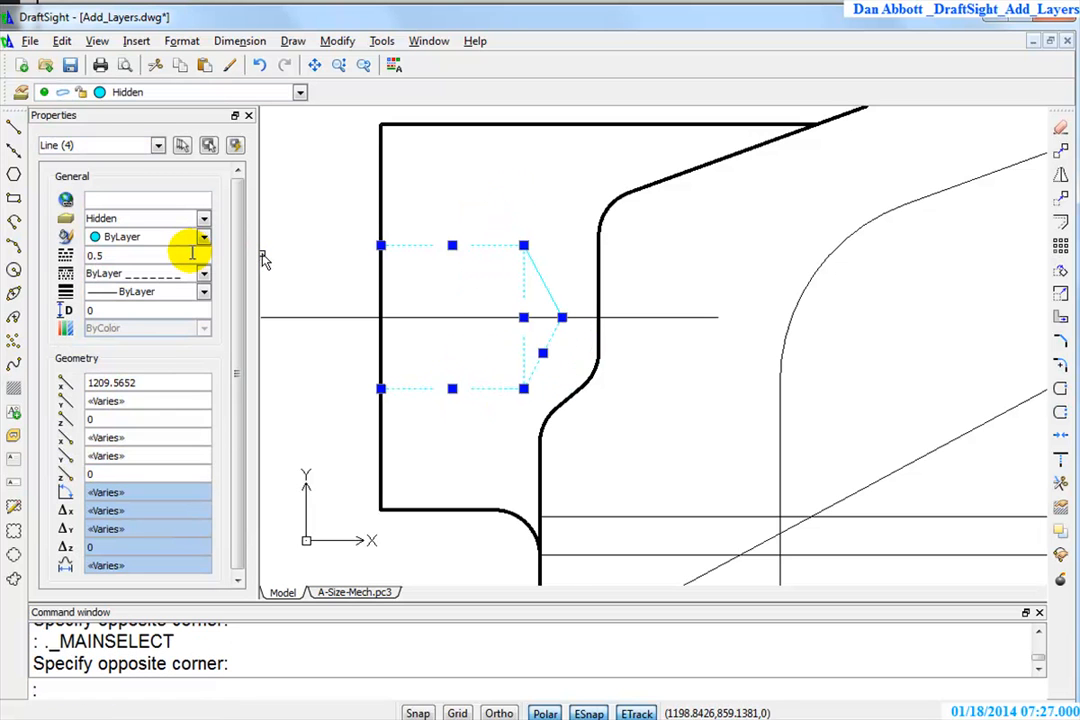
{"action": "left_click", "coordinate": [148, 270]}
{"action": "left_click", "coordinate": [148, 255]}
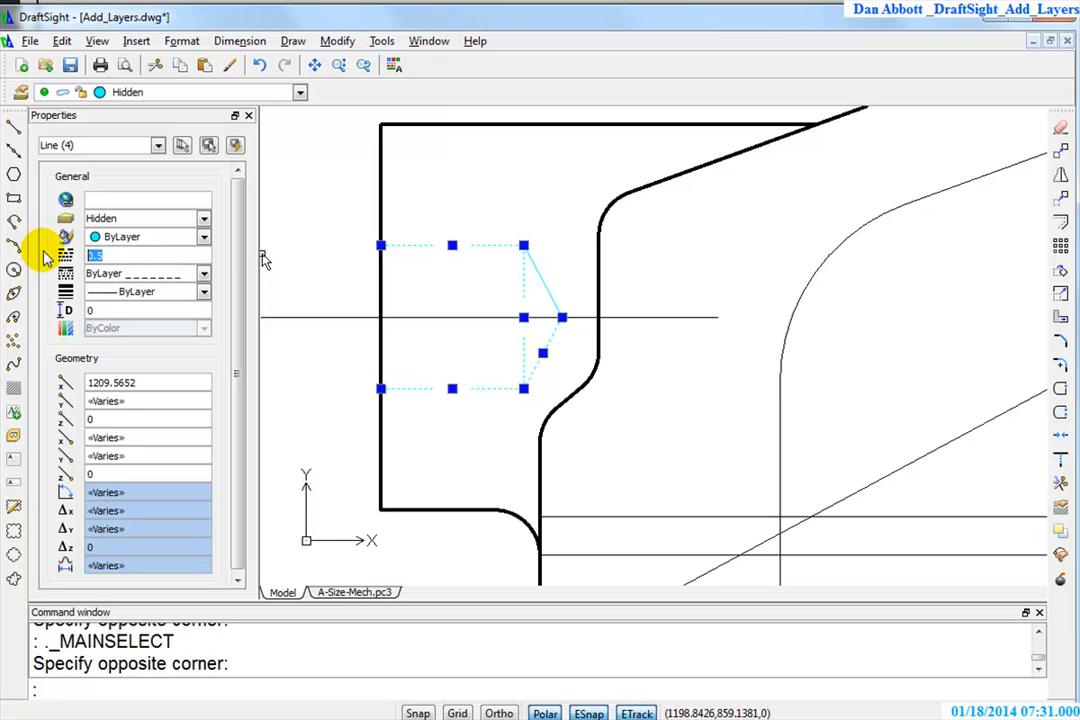
{"action": "type", "text": ".3"}
{"action": "key", "text": "Tab"}
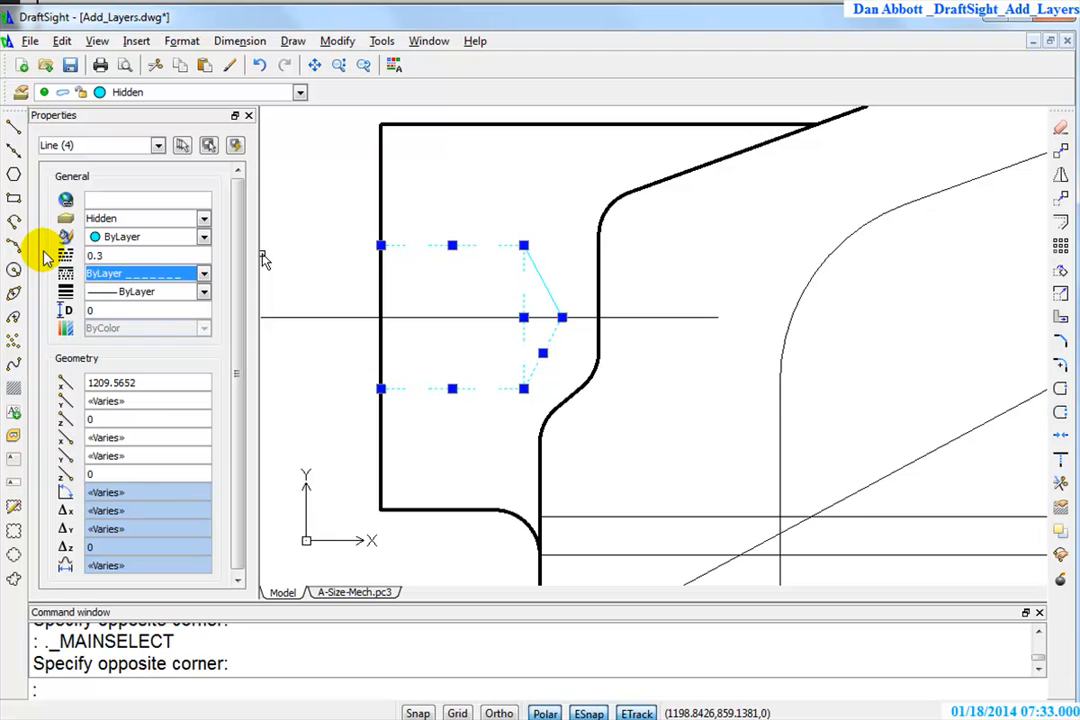
{"action": "left_click", "coordinate": [276, 170]}
{"action": "key", "text": "Escape"}
{"action": "key", "text": "Escape"}
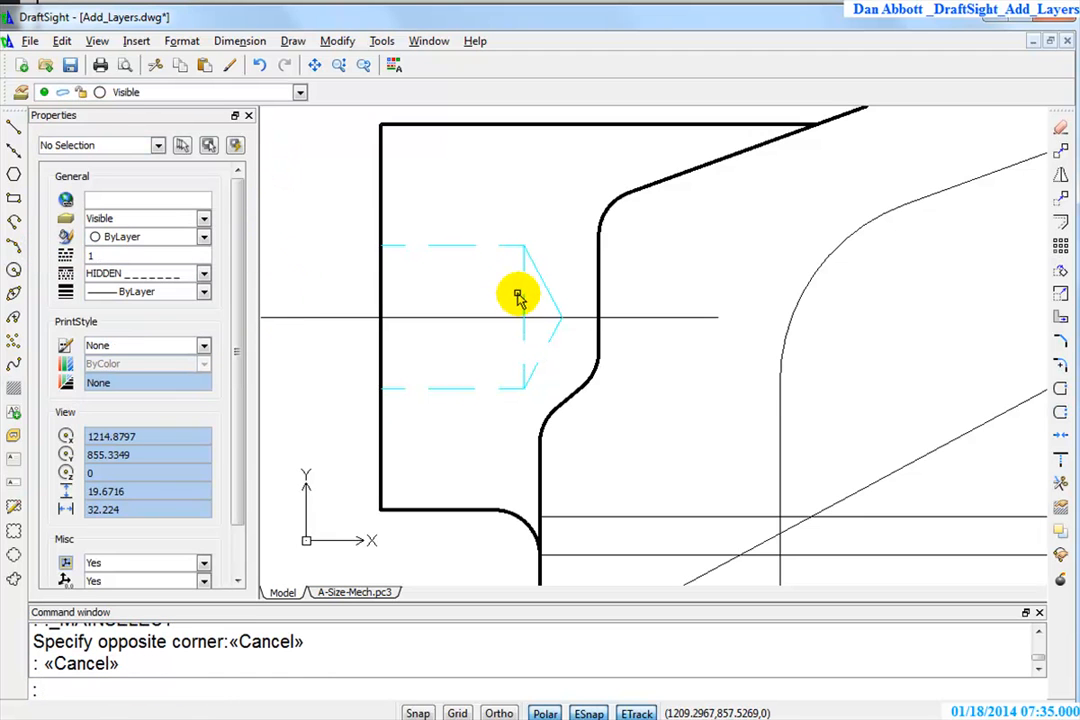
Copy the hole edge's hidden-line properties to the housing's inner wall outlines on both sides of the large circle
{"action": "scroll", "coordinate": [676, 380], "scroll_direction": "up", "scroll_amount": 2}
{"action": "scroll", "coordinate": [707, 370], "scroll_direction": "down", "scroll_amount": 7}
{"action": "middle_click_drag", "start_coordinate": [709, 360], "coordinate": [472, 324]}
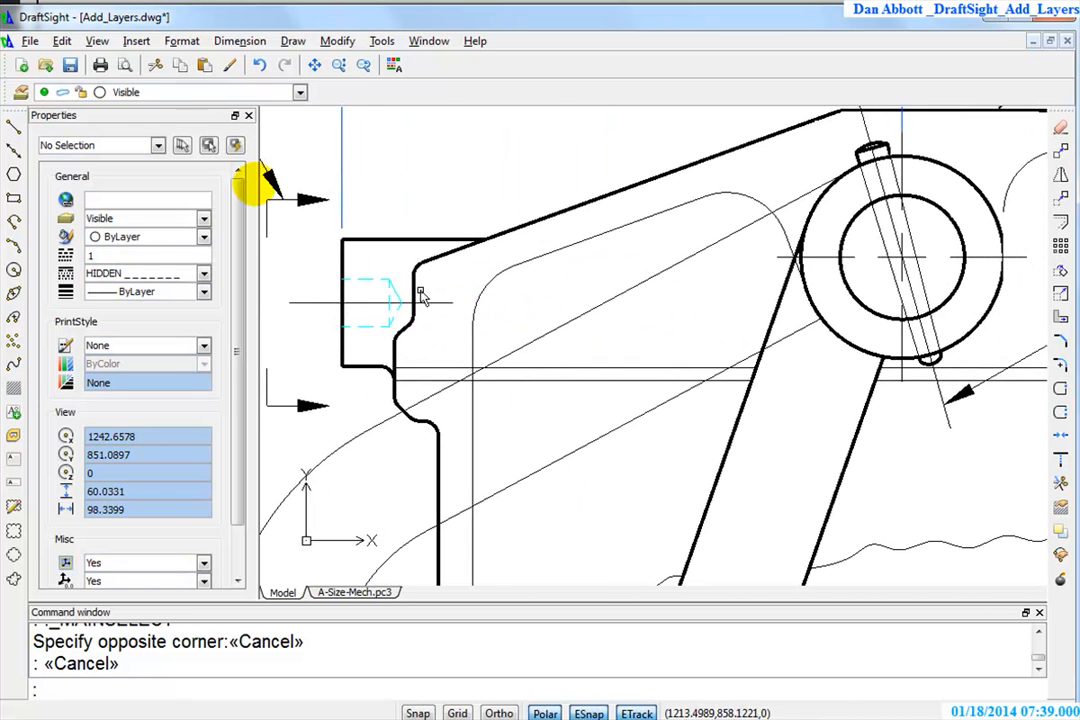
{"action": "left_click", "coordinate": [228, 64]}
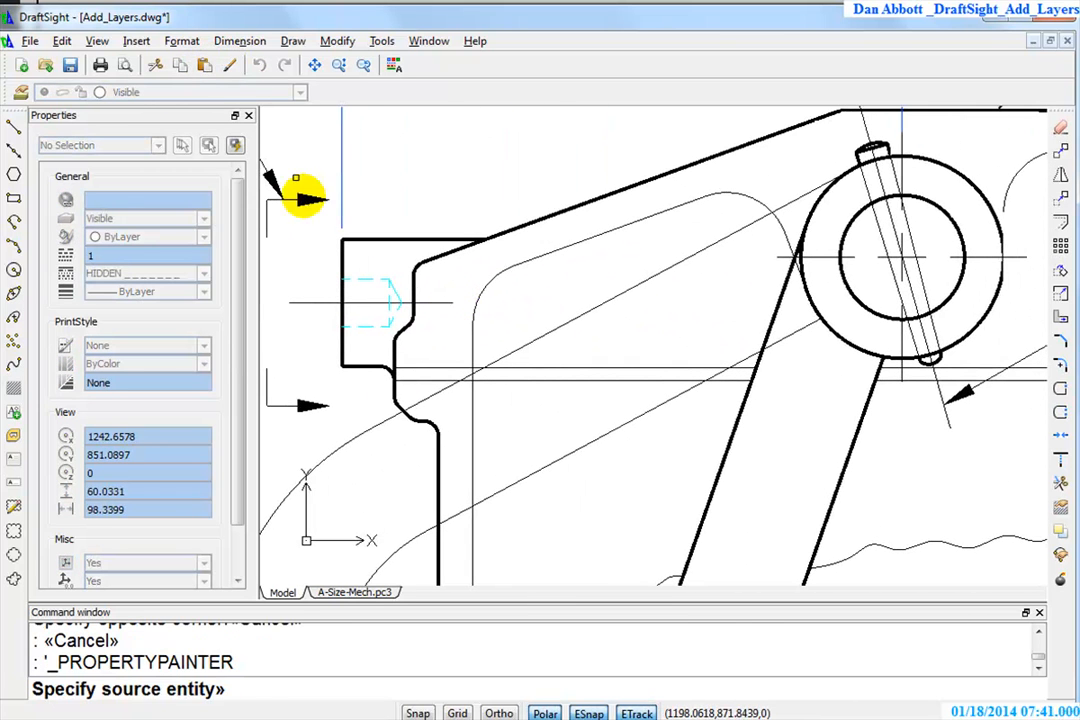
{"action": "left_click", "coordinate": [362, 280]}
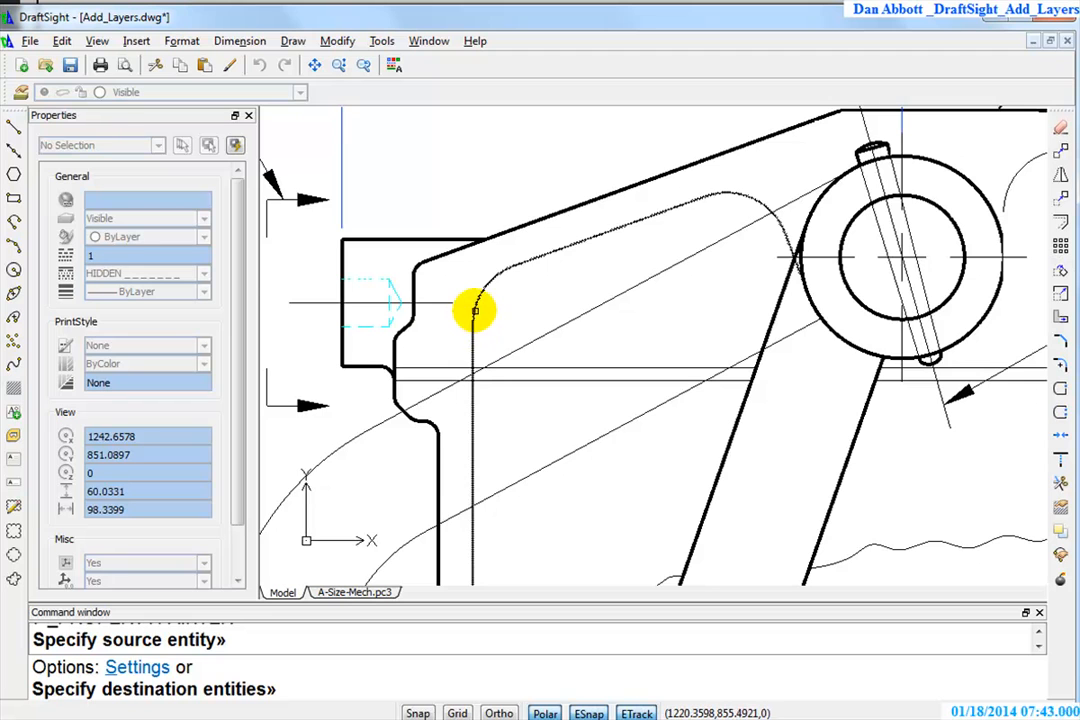
{"action": "left_click", "coordinate": [475, 311]}
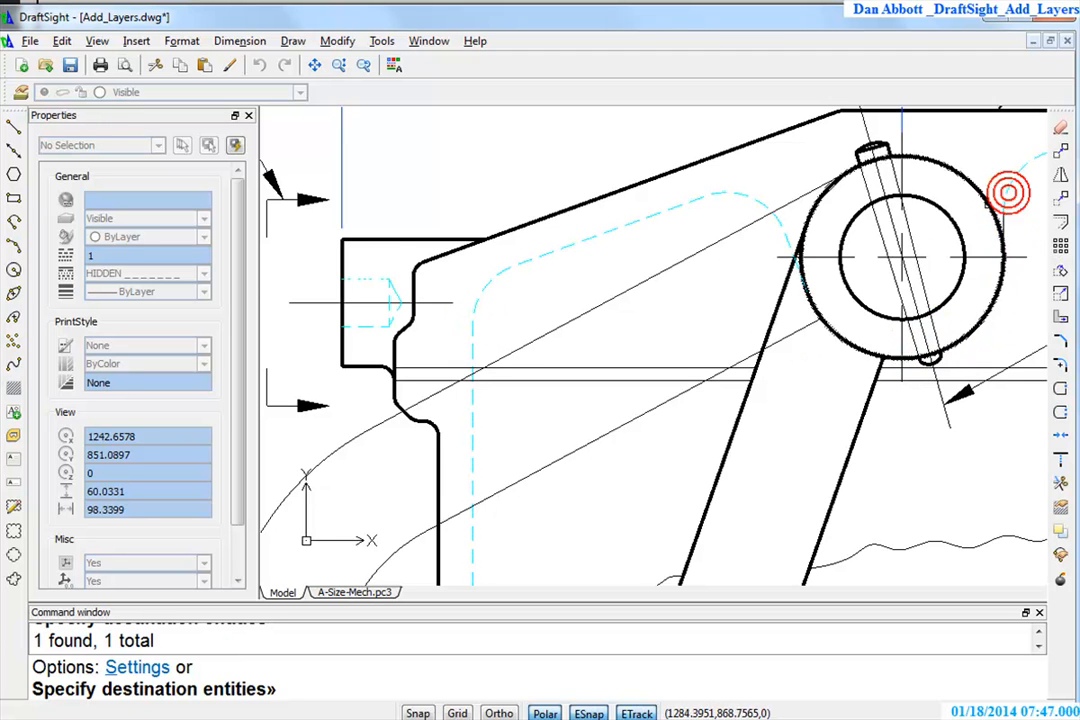
Apply the same hidden-line properties to the two long edges of the tilted pin crossing the circles, and end the property copying
{"action": "scroll", "coordinate": [868, 181], "scroll_direction": "up", "scroll_amount": 2}
{"action": "scroll", "coordinate": [713, 201], "scroll_direction": "up", "scroll_amount": 1}
{"action": "middle_click_drag", "start_coordinate": [713, 201], "coordinate": [707, 199]}
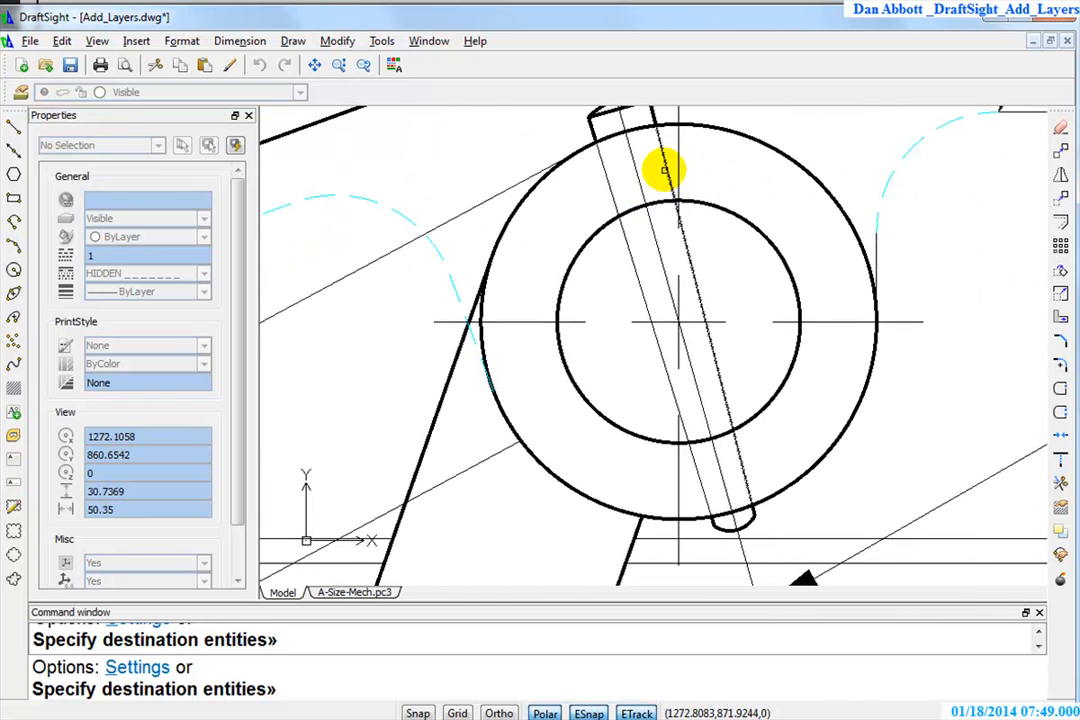
{"action": "left_click", "coordinate": [665, 170]}
{"action": "left_click", "coordinate": [607, 182]}
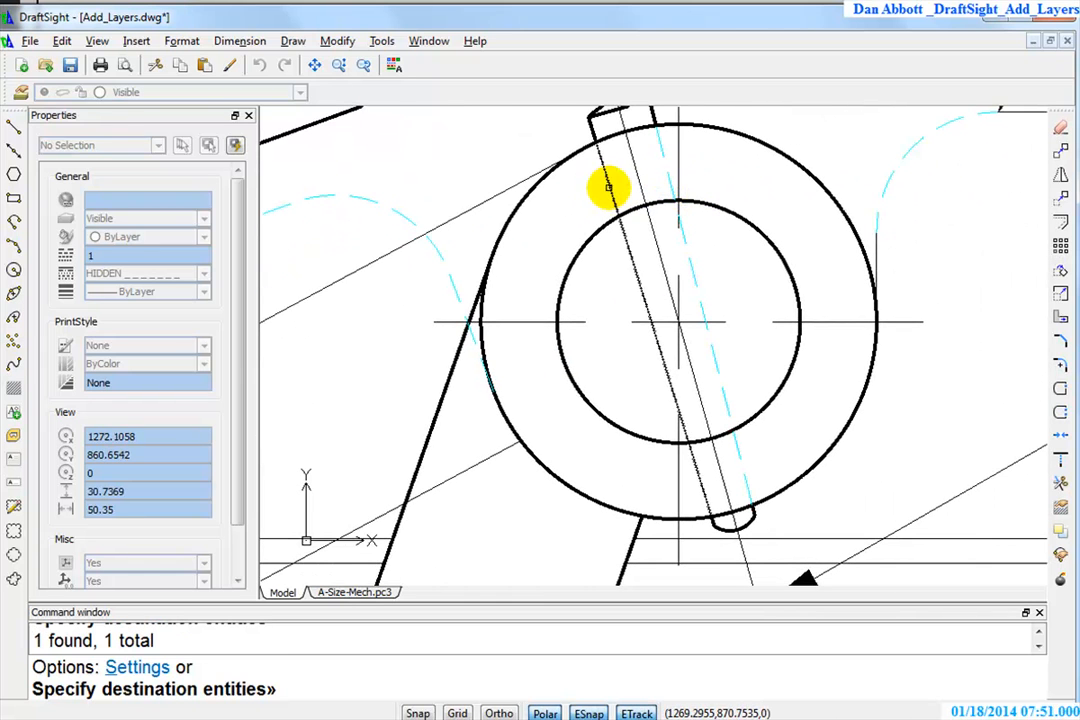
{"action": "scroll", "coordinate": [862, 440], "scroll_direction": "down", "scroll_amount": 2}
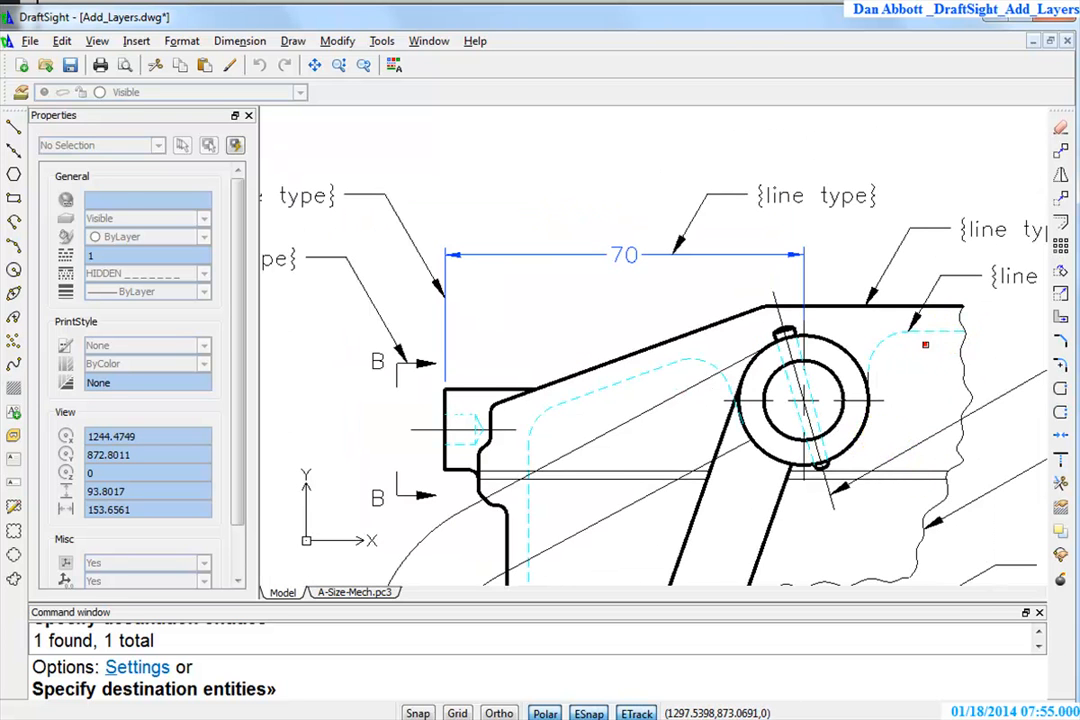
{"action": "mouse_move", "coordinate": [805, 520]}
{"action": "middle_mouse_down"}
{"action": "mouse_move", "coordinate": [803, 405]}
{"action": "mouse_move", "coordinate": [839, 292]}
{"action": "middle_mouse_up"}
{"action": "mouse_move", "coordinate": [747, 448]}
{"action": "middle_mouse_down"}
{"action": "mouse_move", "coordinate": [733, 272]}
{"action": "mouse_move", "coordinate": [656, 497]}
{"action": "mouse_move", "coordinate": [663, 651]}
{"action": "middle_mouse_up"}
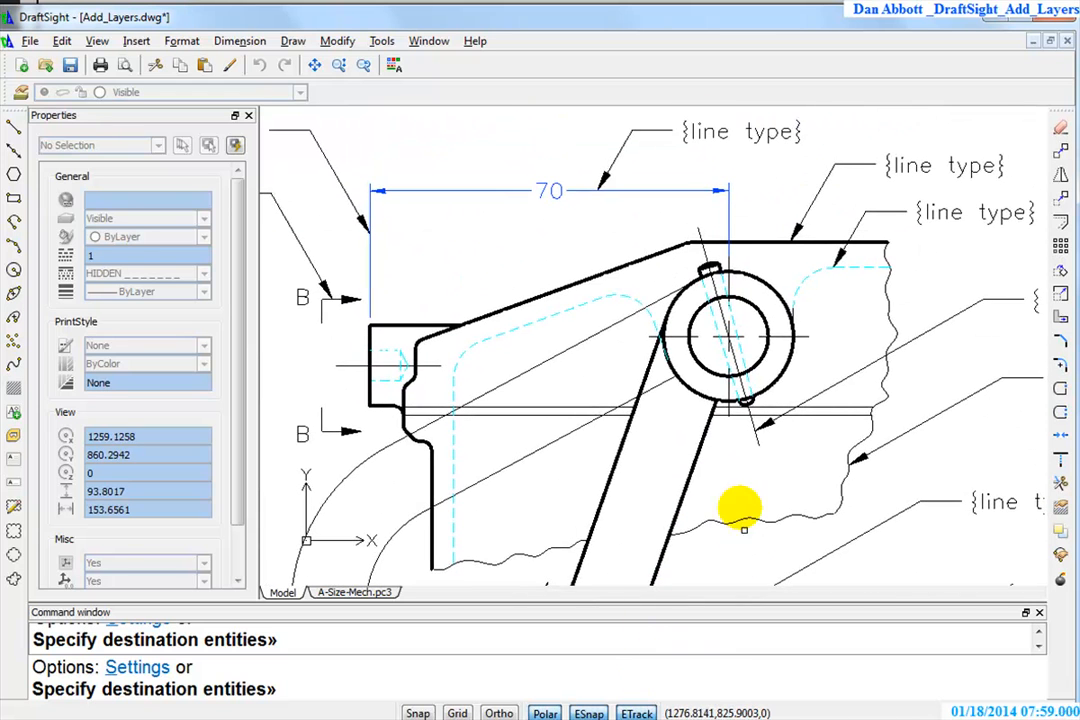
{"action": "middle_click_drag", "start_coordinate": [644, 438], "coordinate": [661, 480]}
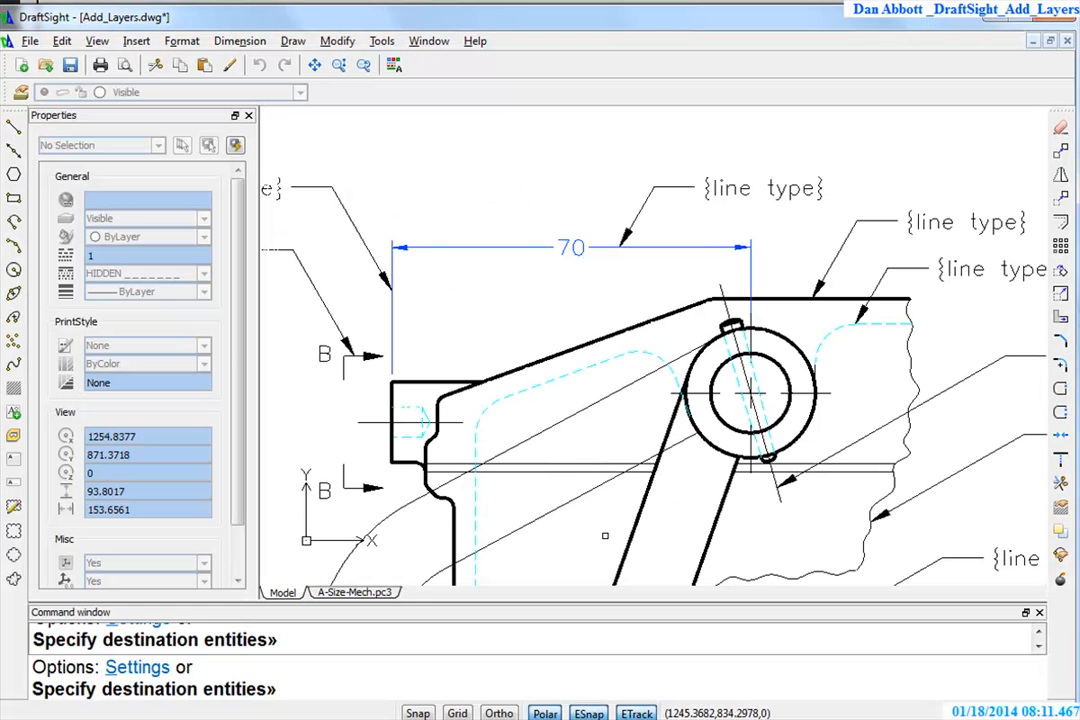
{"action": "key", "text": "Escape"}
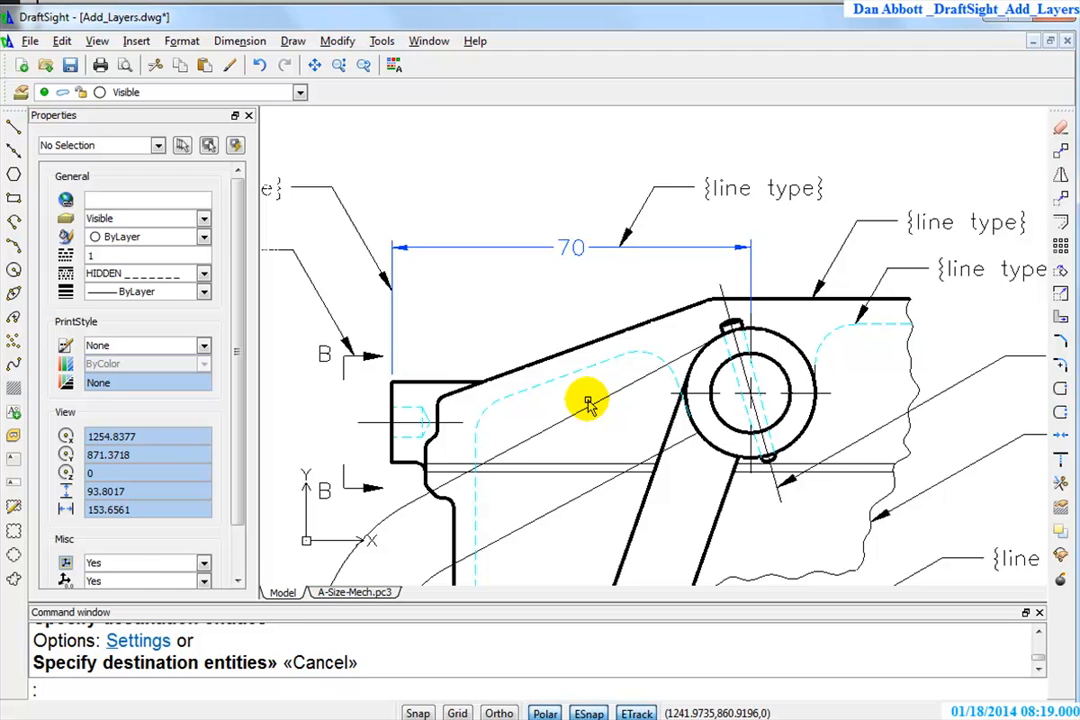
{"action": "left_click", "coordinate": [737, 196]}
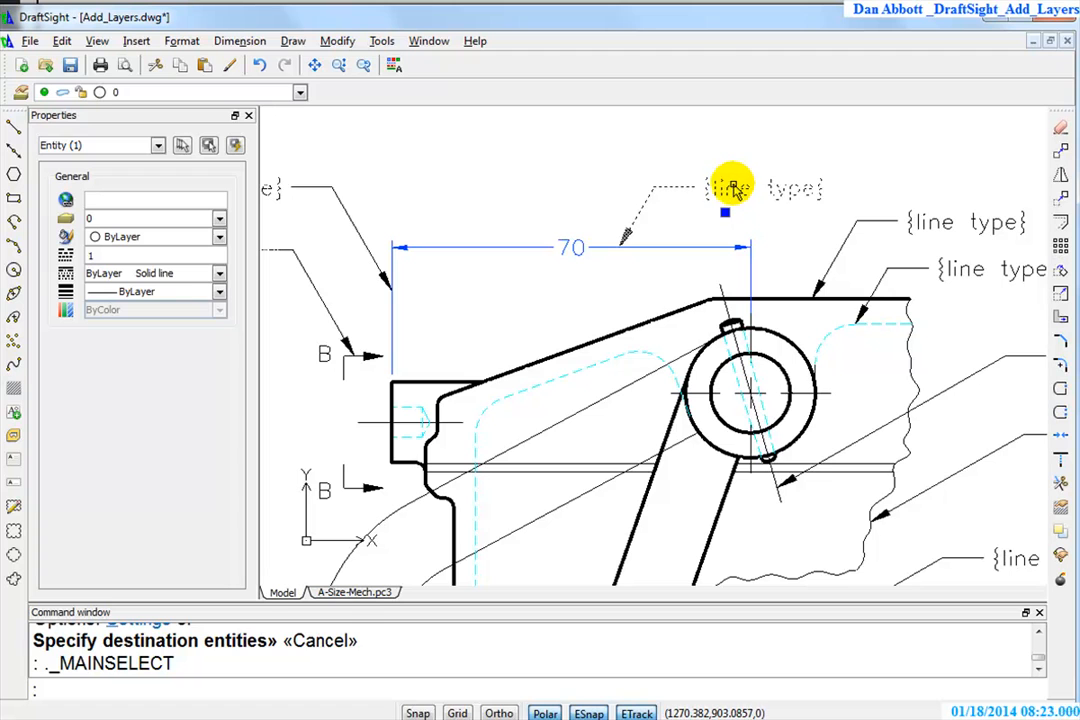
{"action": "left_click", "coordinate": [733, 188]}
{"action": "left_click", "coordinate": [733, 188]}
{"action": "key", "text": "Escape"}
{"action": "key", "text": "Escape"}
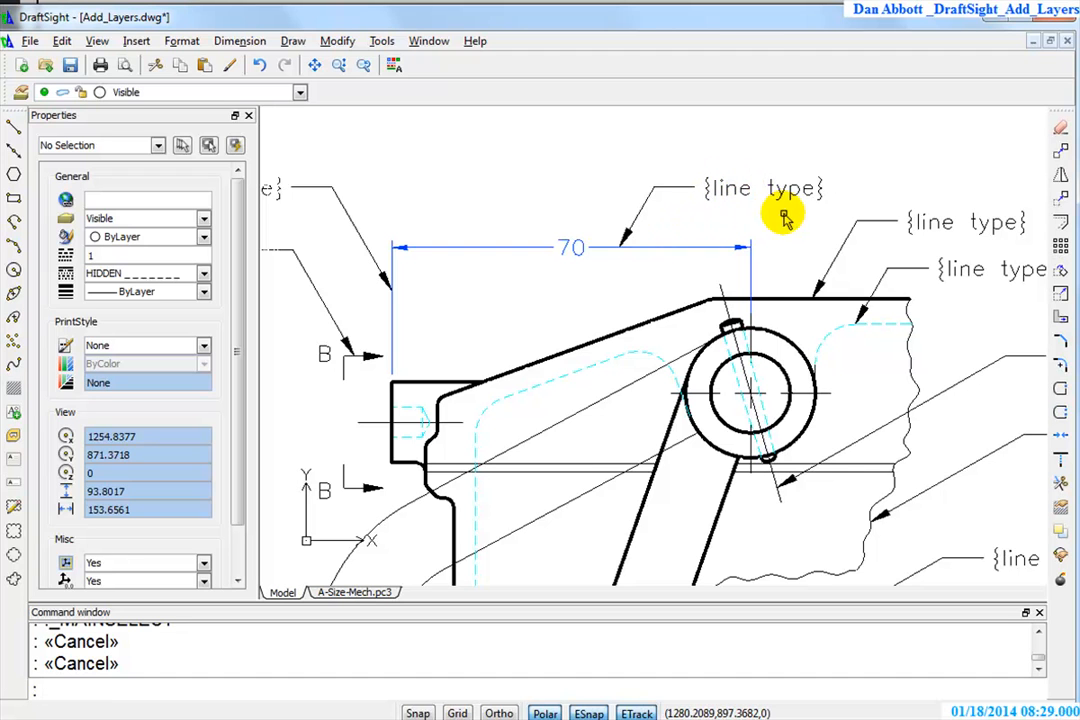
{"action": "left_click", "coordinate": [722, 208]}
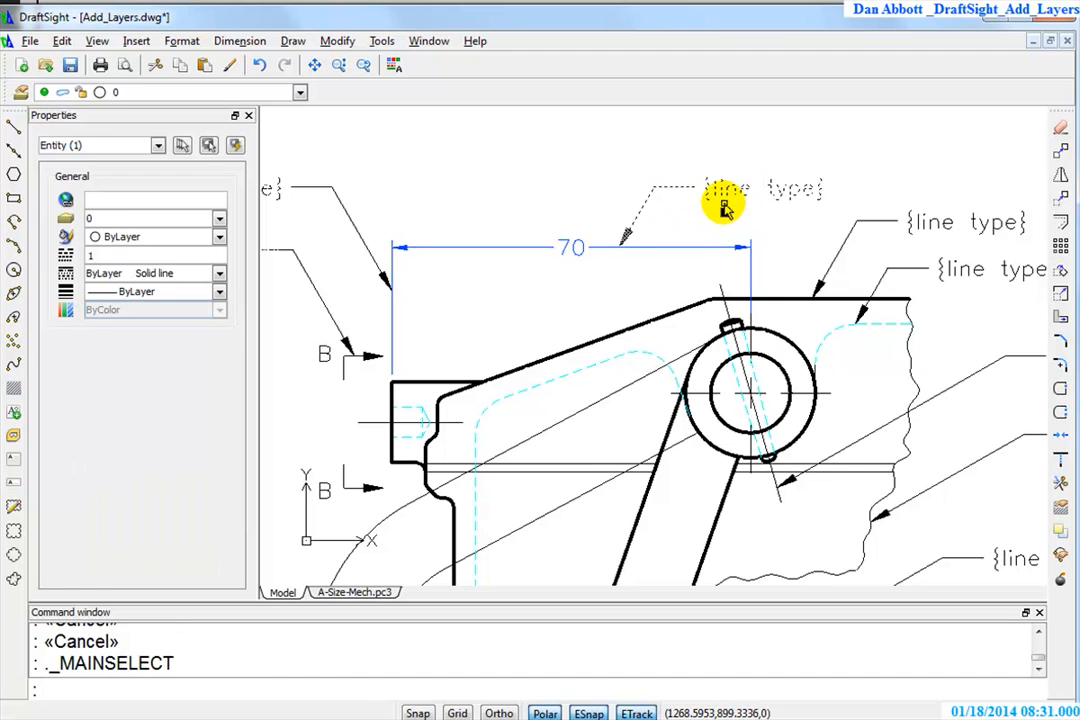
{"action": "key", "text": "Escape"}
{"action": "key", "text": "Escape"}
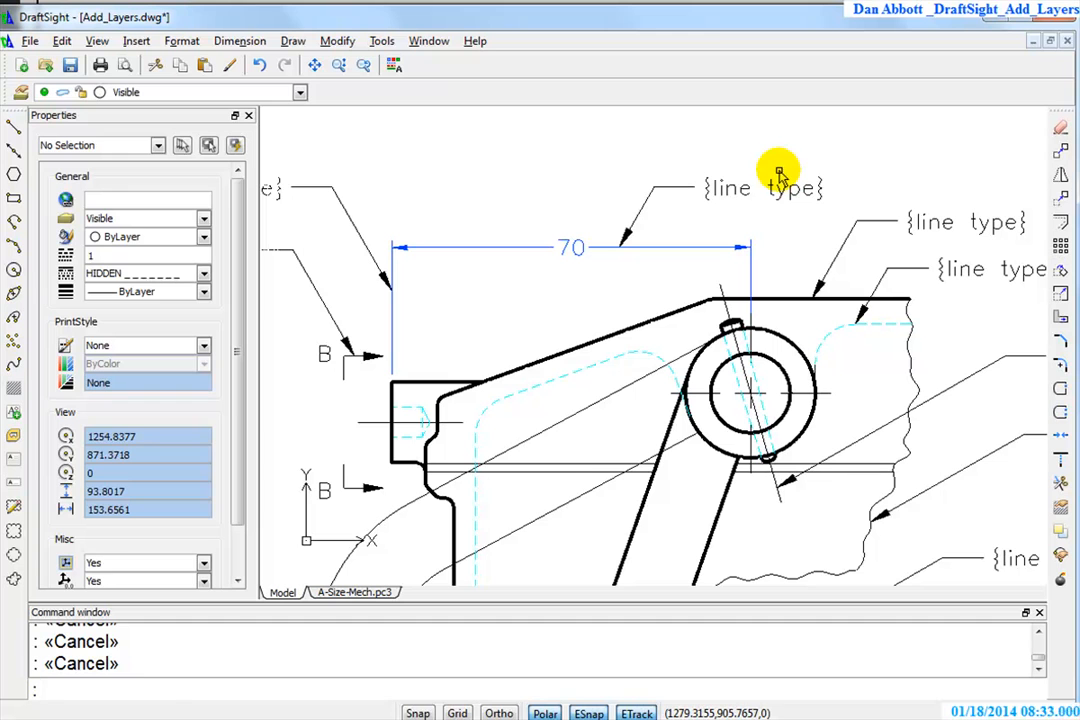
Explode the {line type} leader note that points to the 70 dimension line
{"action": "type", "text": "x"}
{"action": "key", "text": "Return"}
{"action": "left_click", "coordinate": [779, 184]}
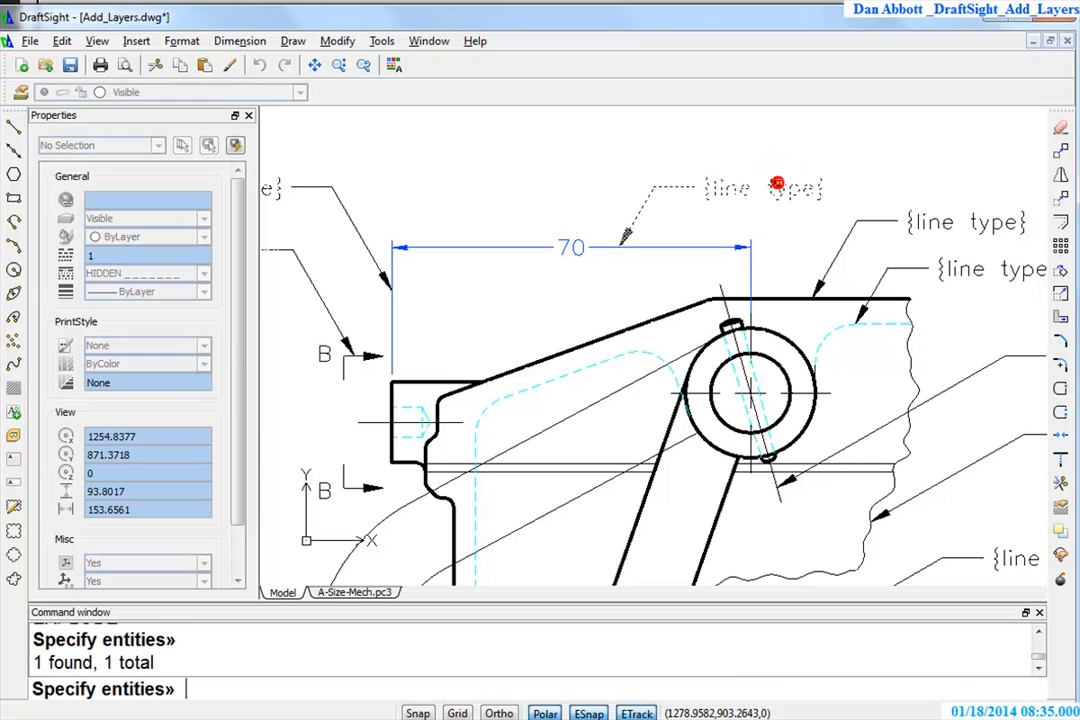
Replace the {line type} text of the 70 dimension's leader note with DIMENSION LINE
{"action": "double_click", "coordinate": [779, 190]}
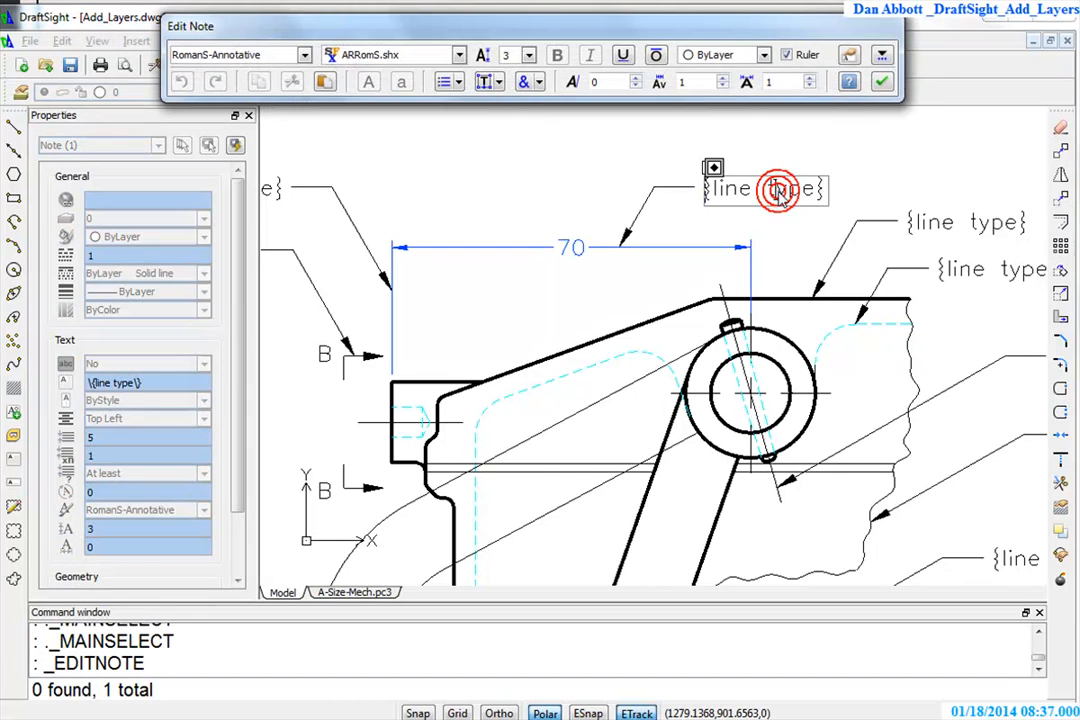
{"action": "key", "text": "Escape"}
{"action": "key", "text": "Escape"}
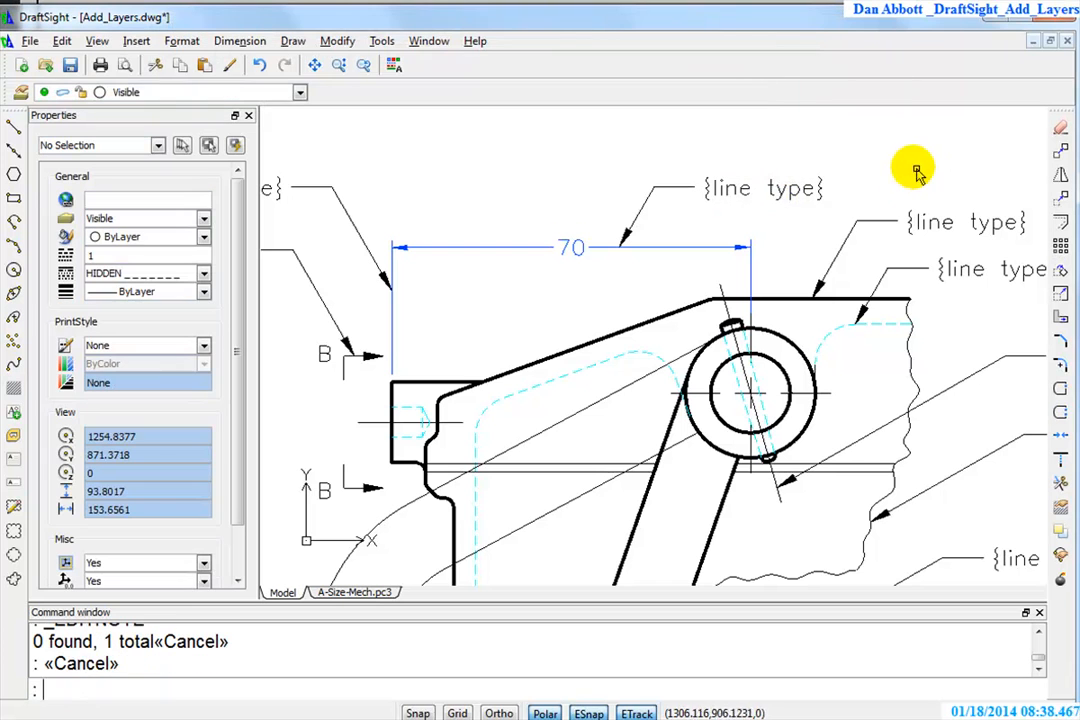
{"action": "double_click", "coordinate": [793, 199]}
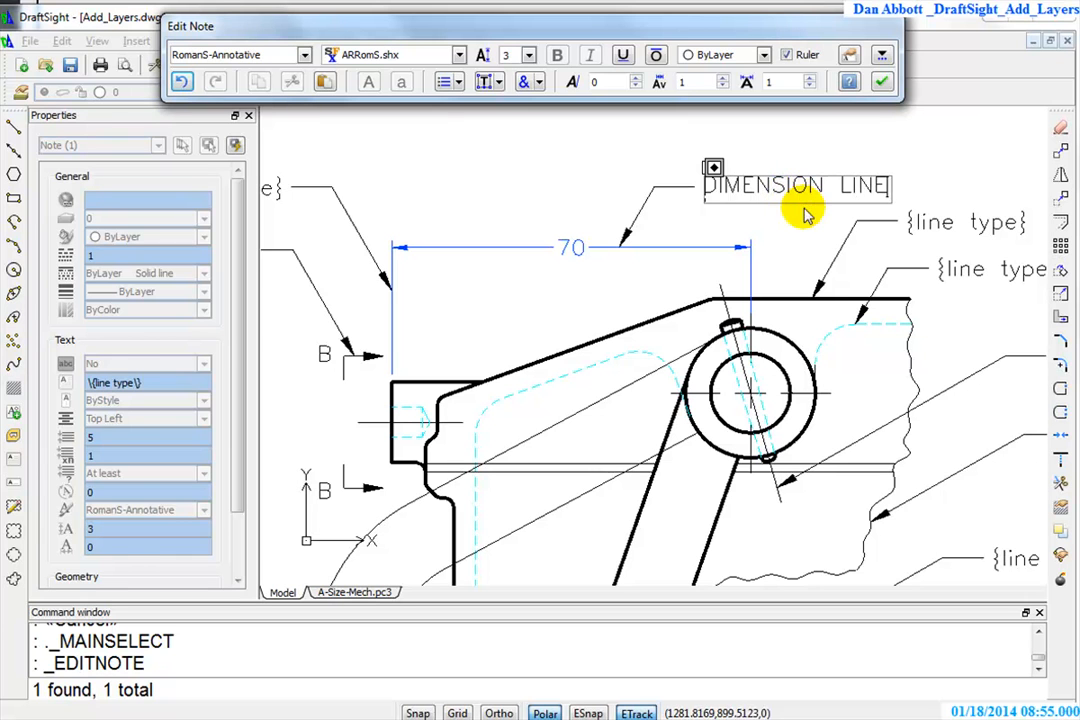
{"action": "left_click", "coordinate": [914, 228]}
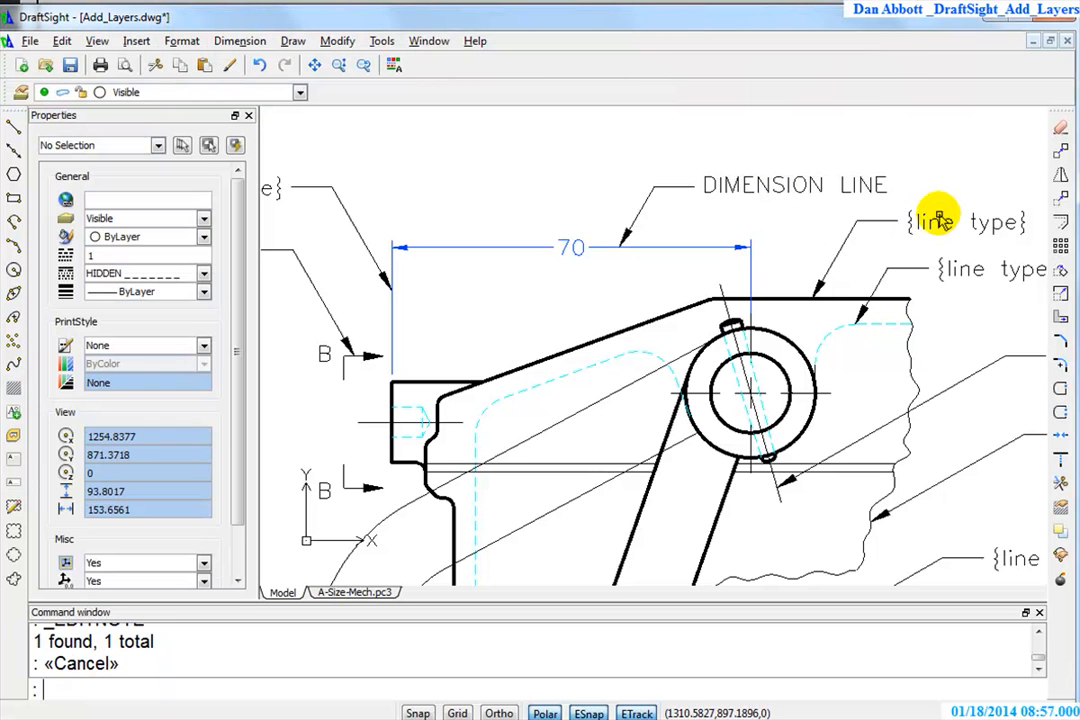